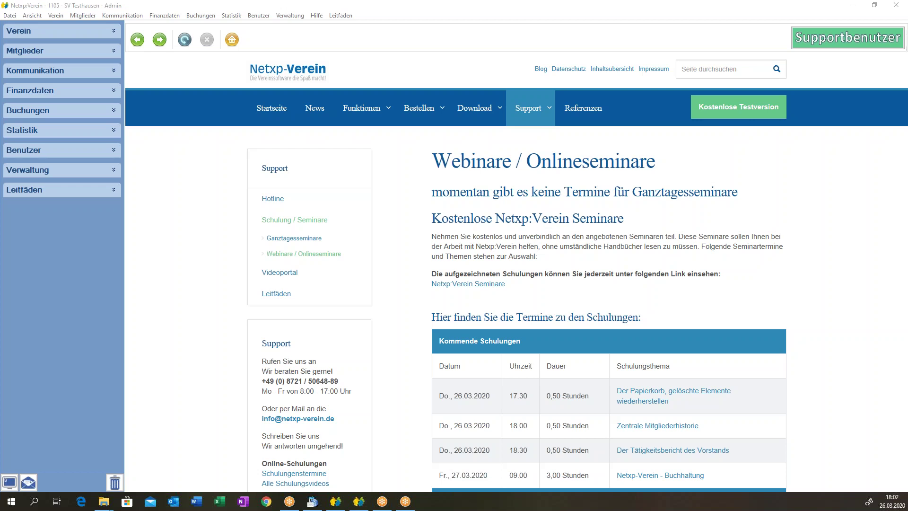
Expand the Mitglieder section in the left sidebar.
left_click(41, 53)
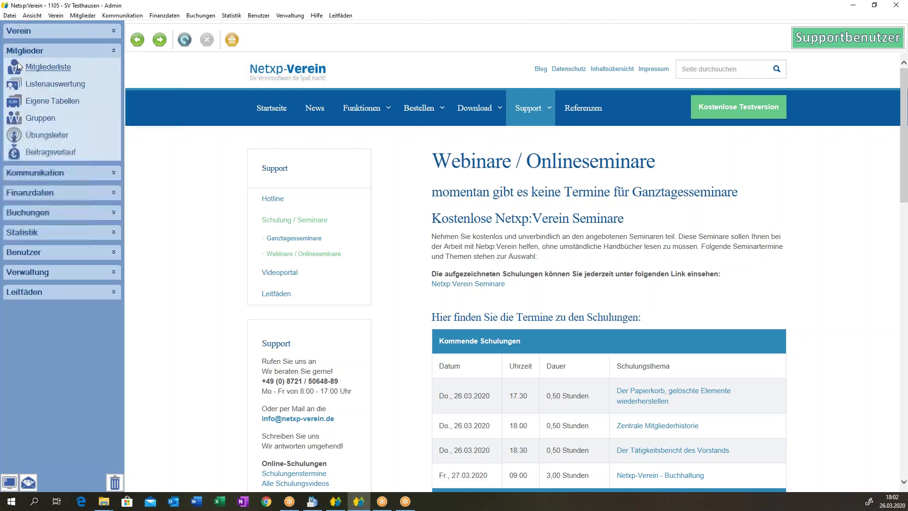
Open the Mitgliederliste and tick seventeen consecutive members from row 6, Karl through Greta.
left_click(46, 67)
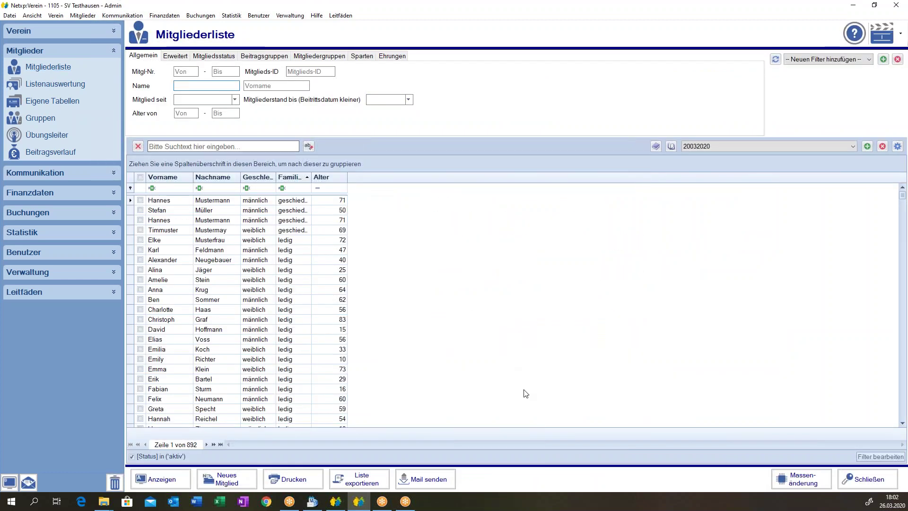
left_click_drag(142, 250, 121, 407)
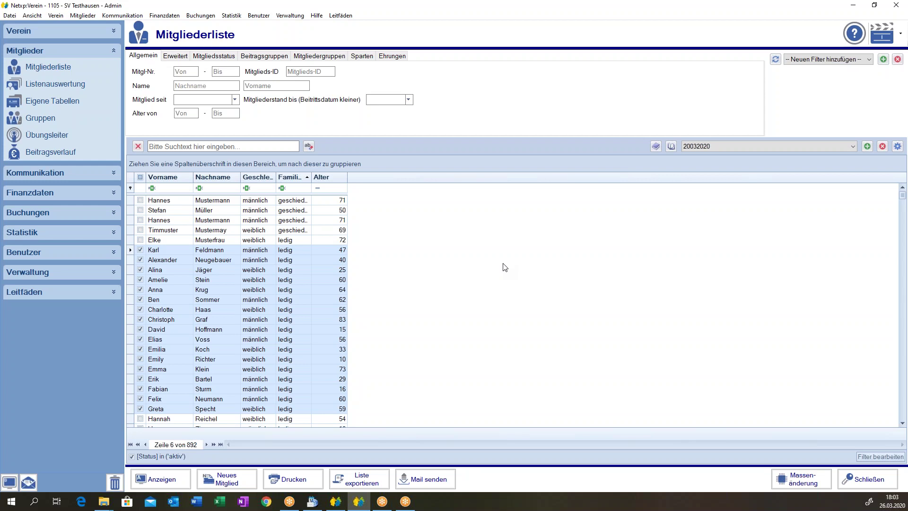
Shrink the ticked member range, then close the member list and collapse Mitglieder.
left_click_drag(132, 253, 130, 252)
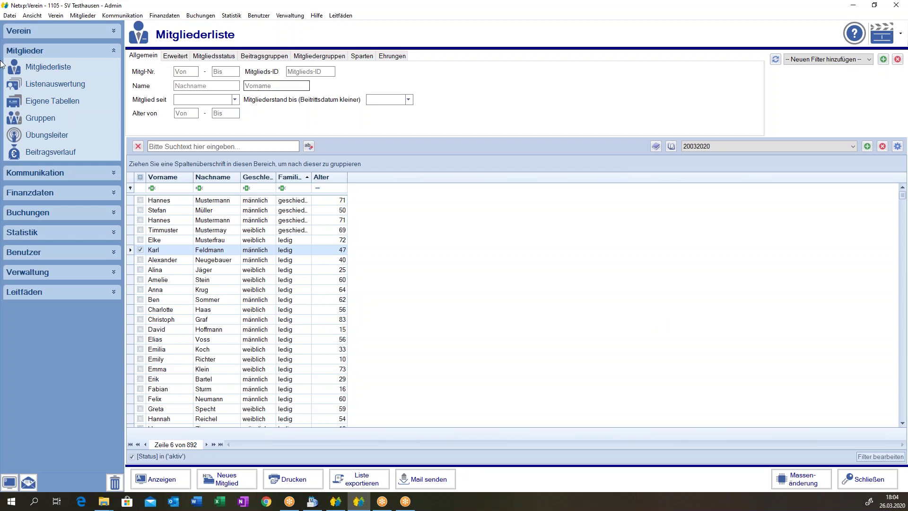
left_click(113, 50)
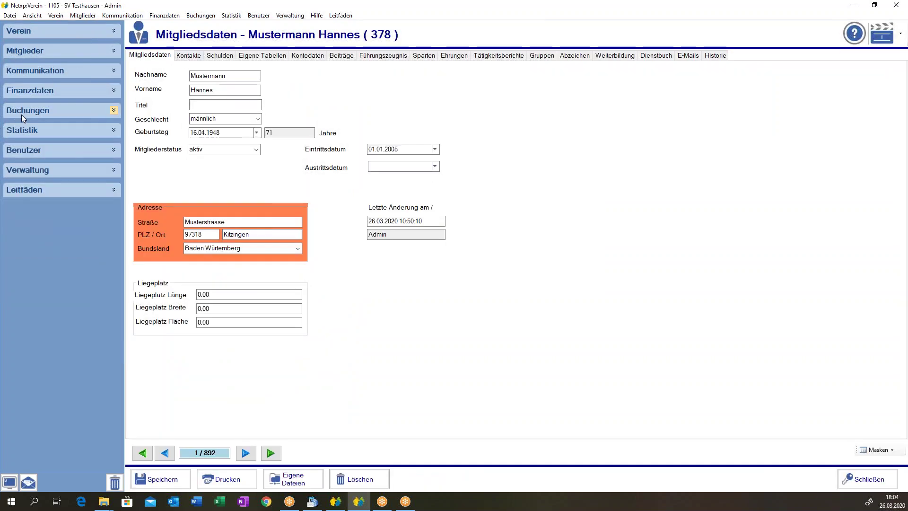
Check the user's Mitgliedermasken in Benutzerdetails, then reopen the Mitgliederliste.
left_click(27, 147)
left_click(38, 166)
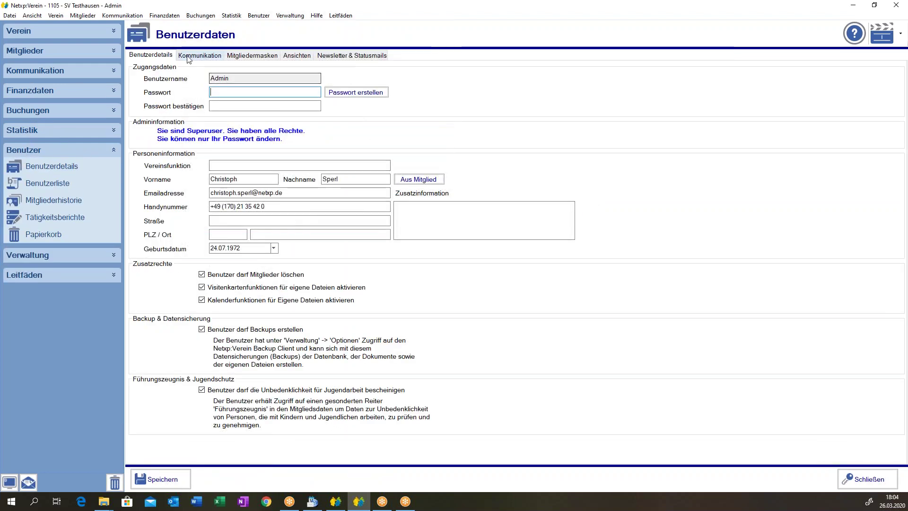
left_click(253, 56)
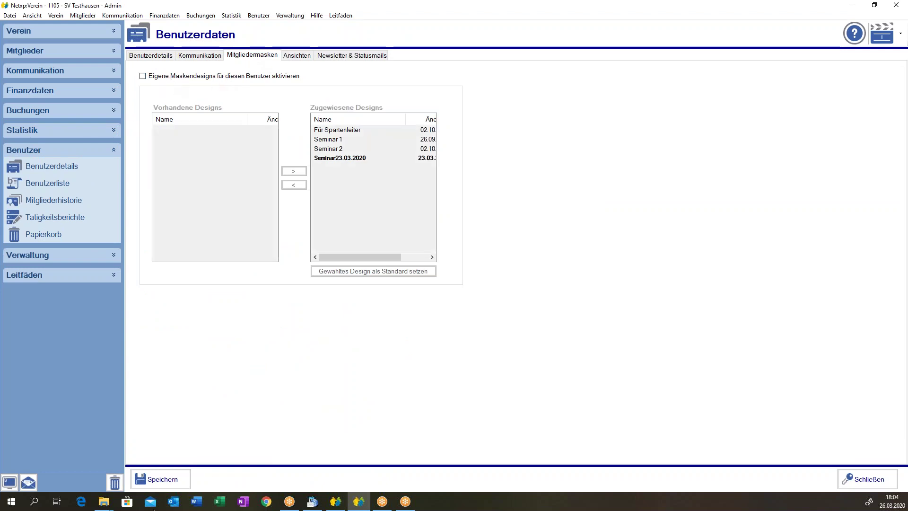
left_click(51, 69)
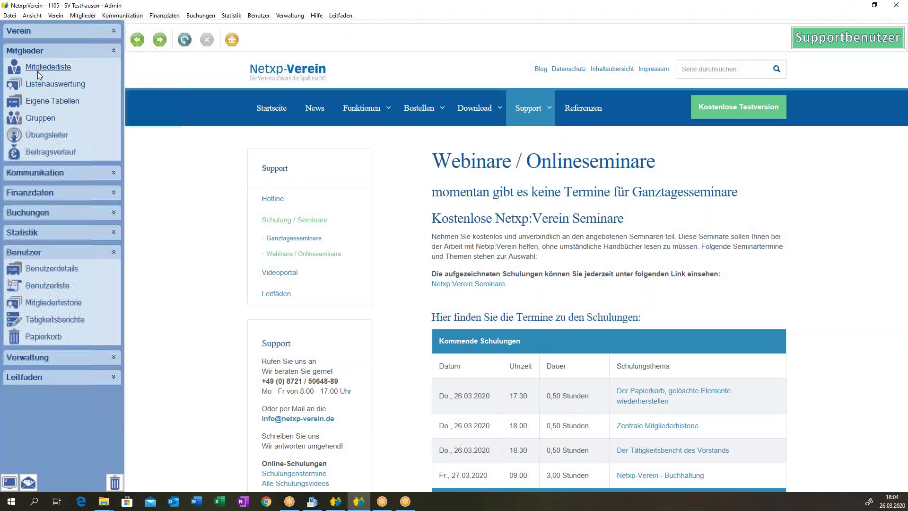
left_click(39, 70)
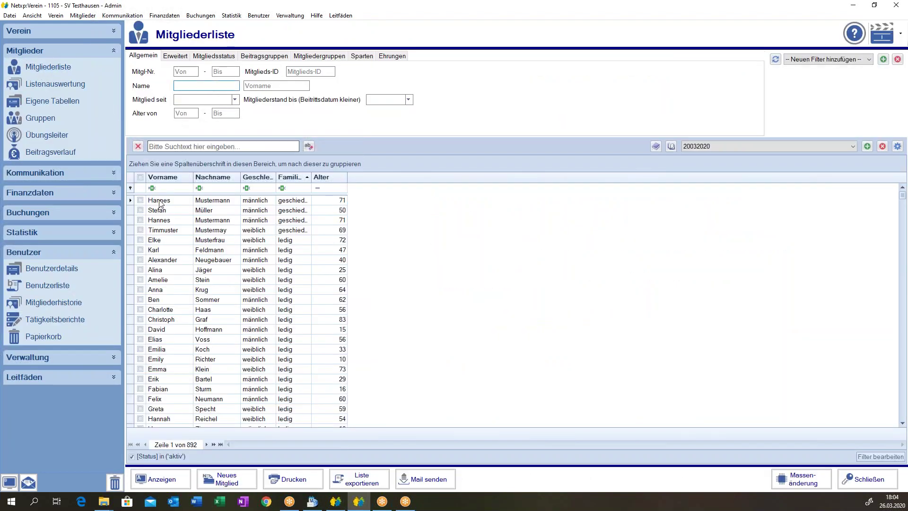
Open member 378's record and show its Historie of nine change entries.
double_click(159, 201)
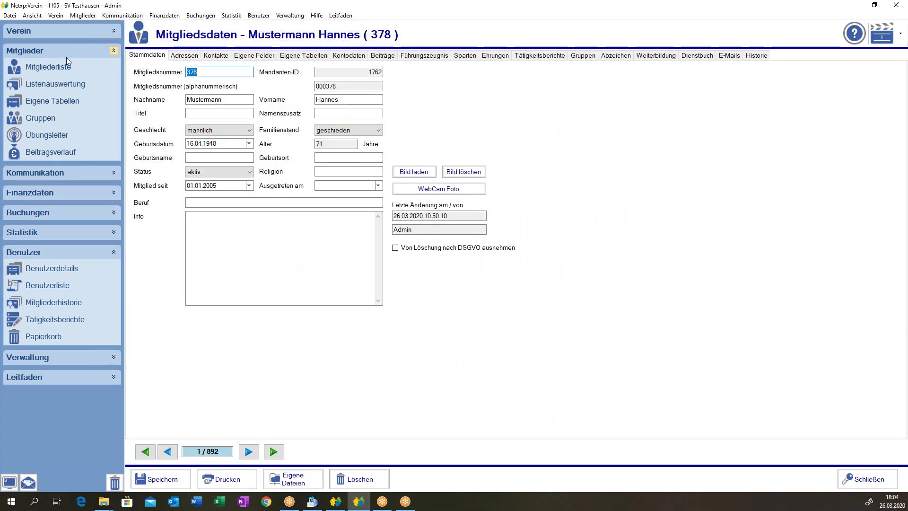
left_click(749, 56)
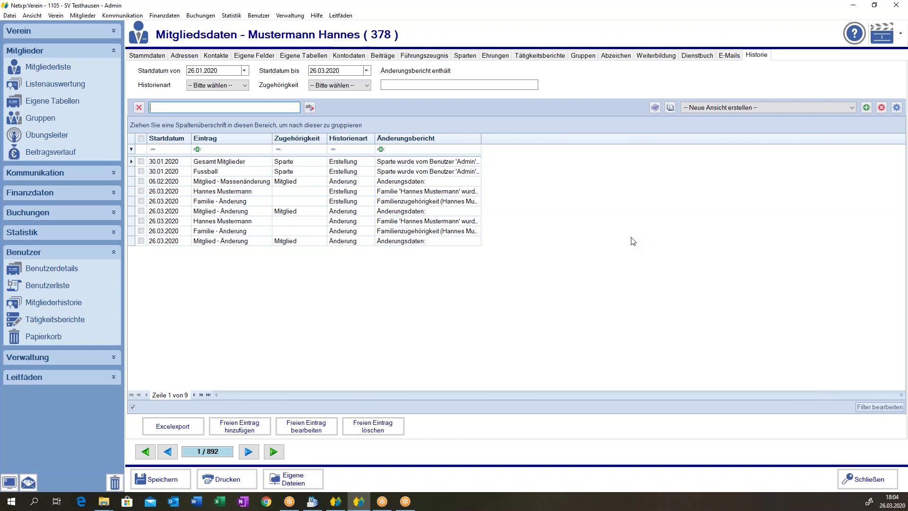
Widen the Startdatum column and inspect the sixth and fourth history entries' details.
left_click(226, 211)
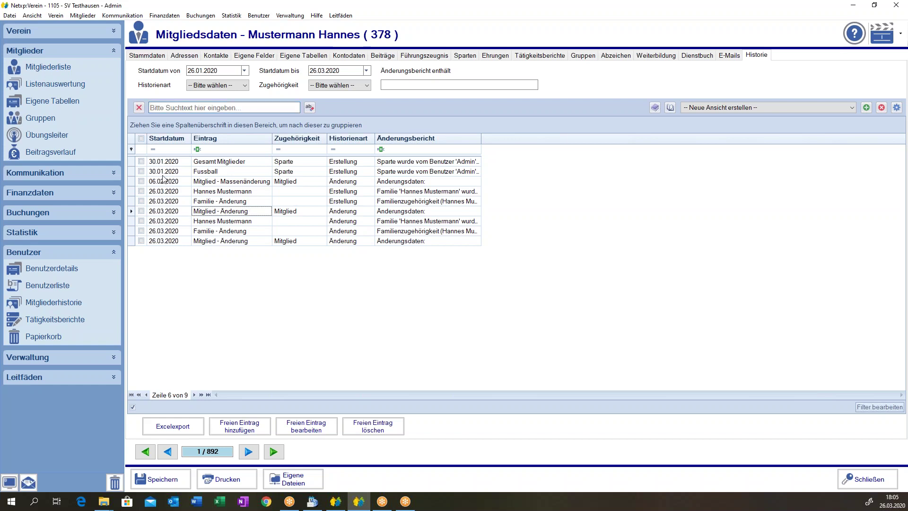
left_click_drag(191, 138, 217, 138)
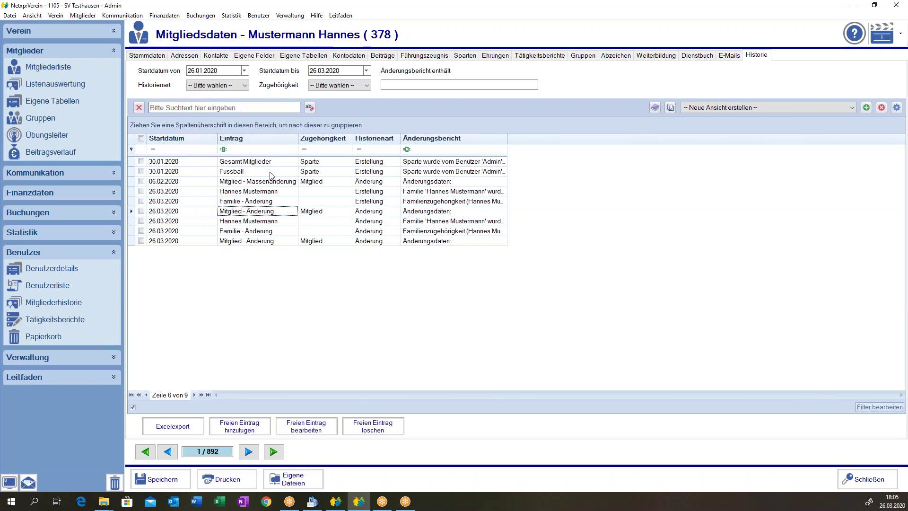
double_click(325, 214)
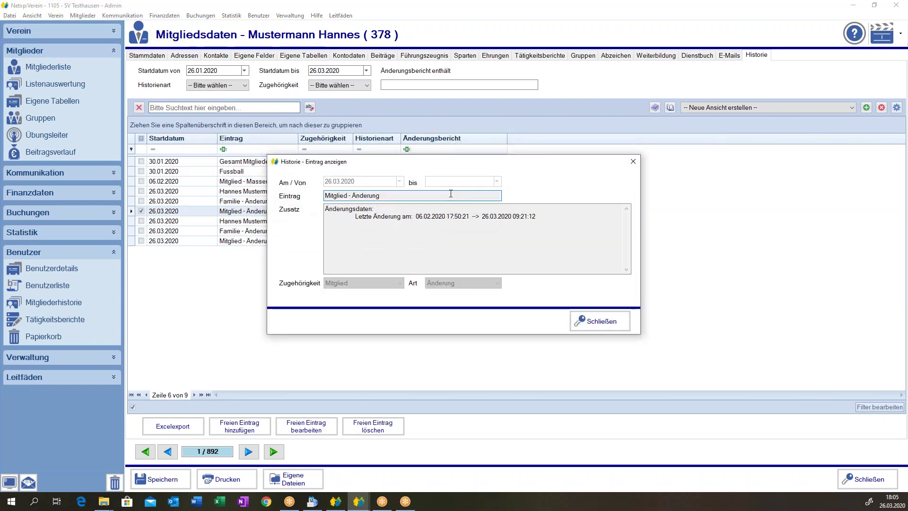
left_click(600, 321)
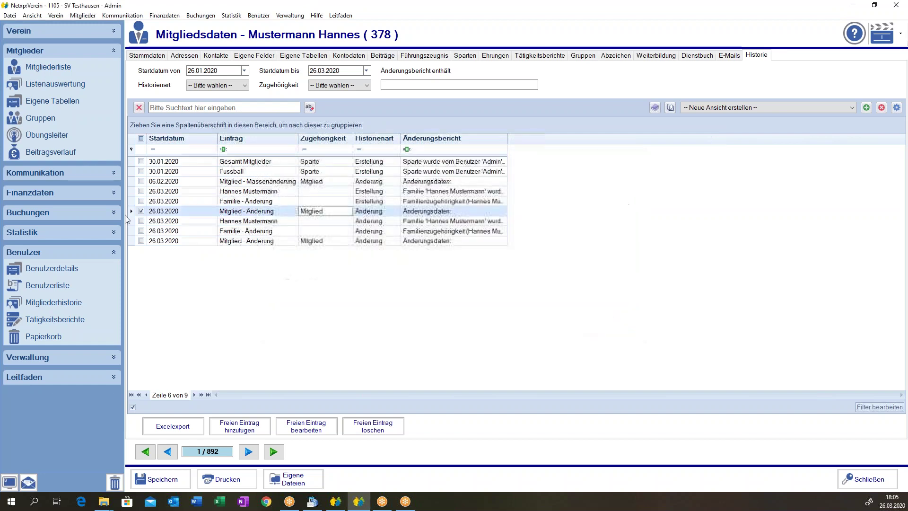
double_click(184, 192)
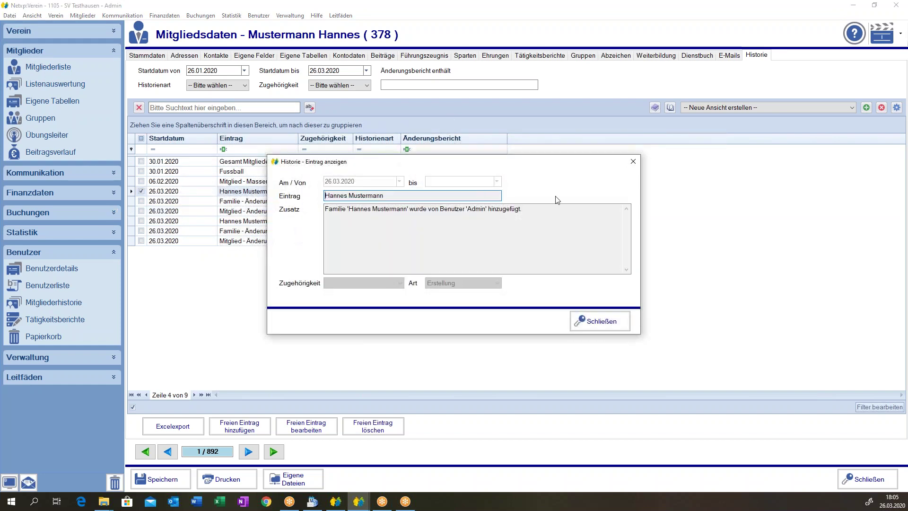
left_click_drag(326, 208, 403, 208)
left_click(419, 209)
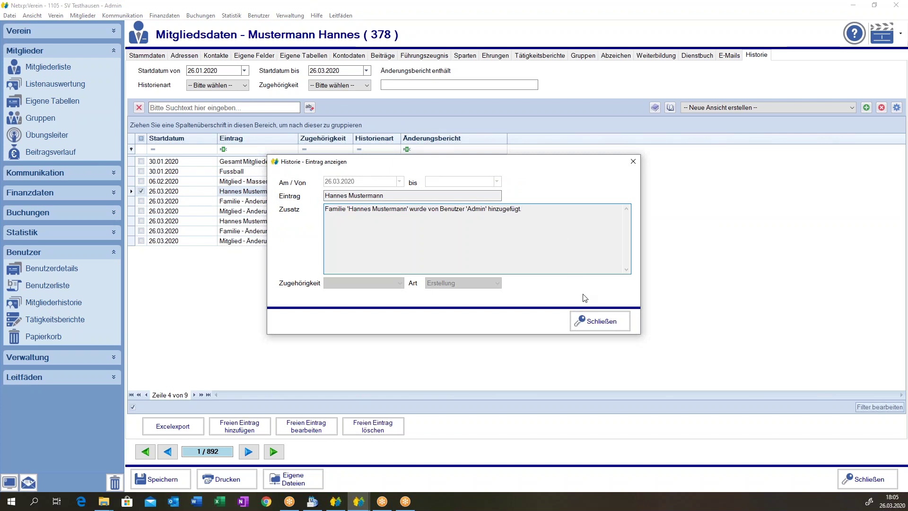
left_click(582, 320)
Inspect the Familie - Änderung, seventh and Fussball entries, then return to Stammdaten.
double_click(232, 203)
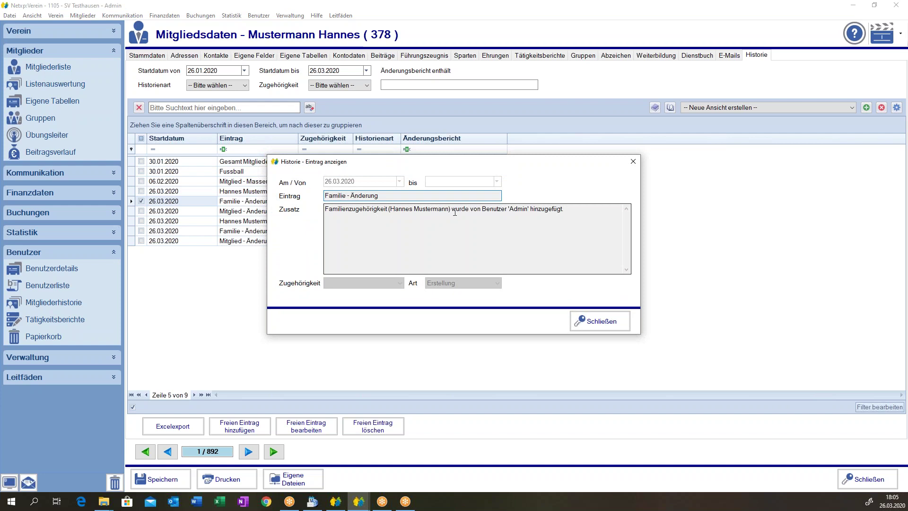
left_click(583, 321)
double_click(227, 221)
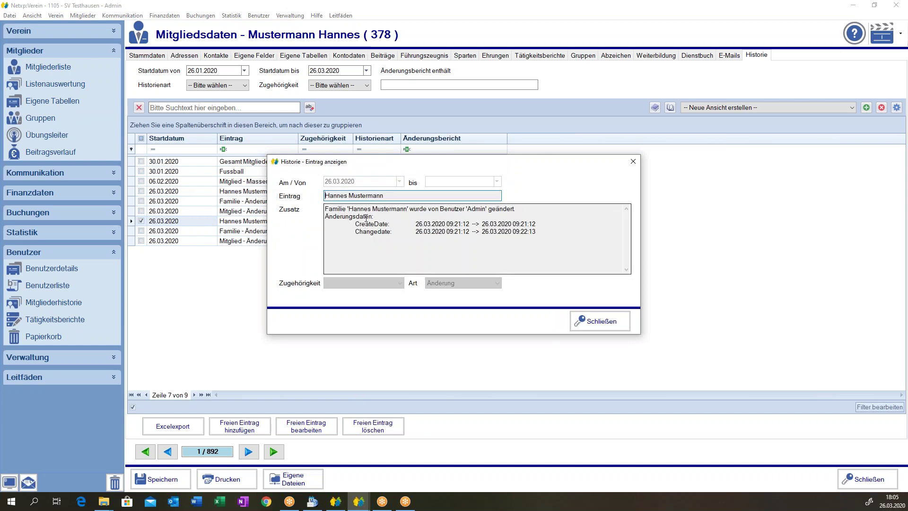
left_click_drag(360, 221, 425, 217)
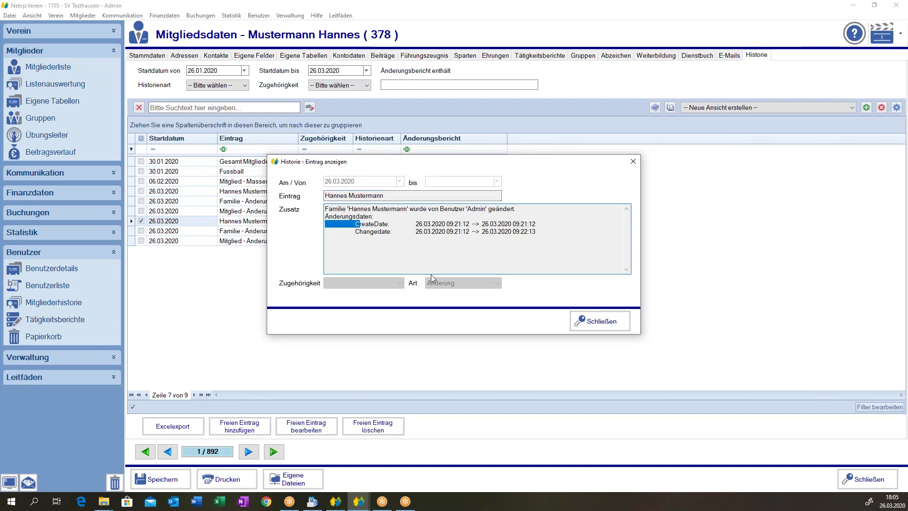
left_click(578, 316)
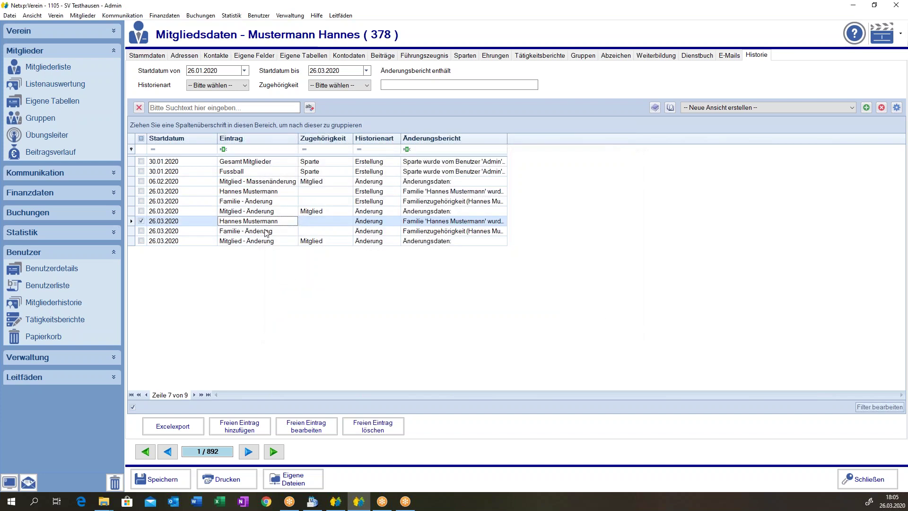
double_click(255, 172)
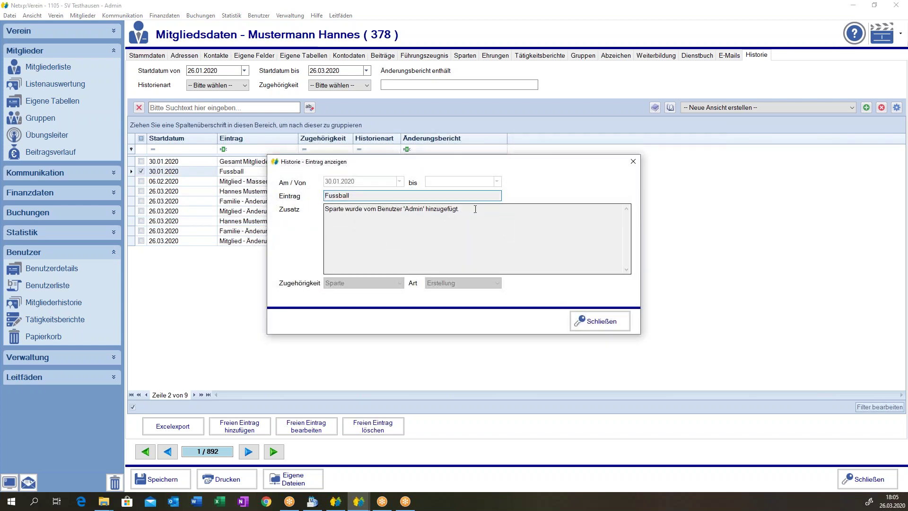
left_click(578, 320)
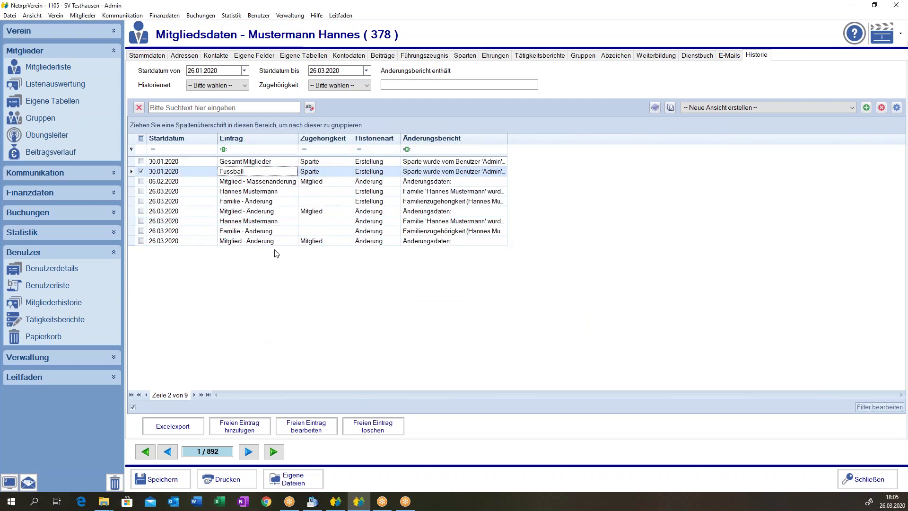
left_click(147, 56)
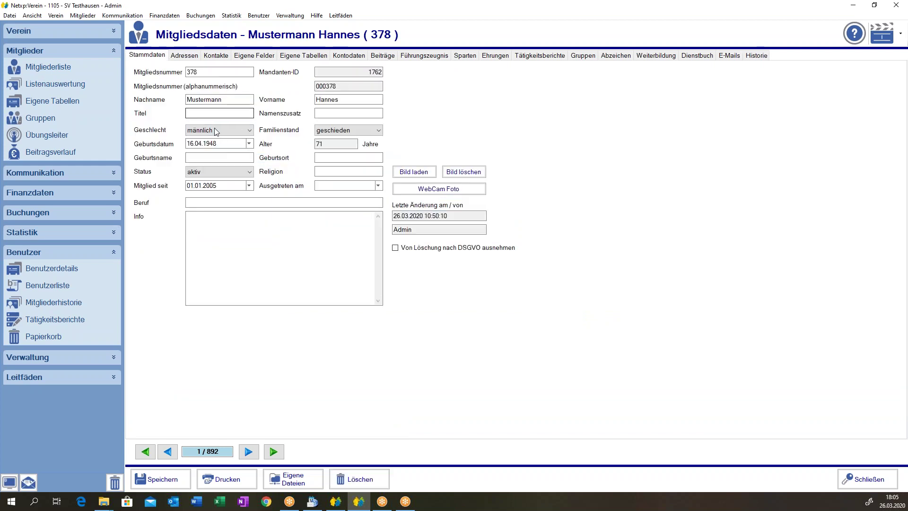
Clear the member's surname, save the record, and view the latest history entry.
key("BackSpace")
left_click(157, 479)
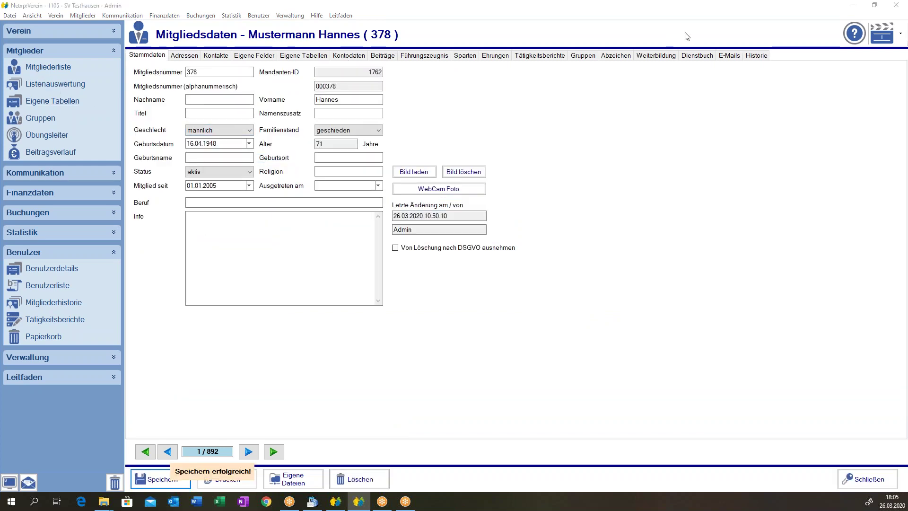
left_click(757, 55)
double_click(189, 241)
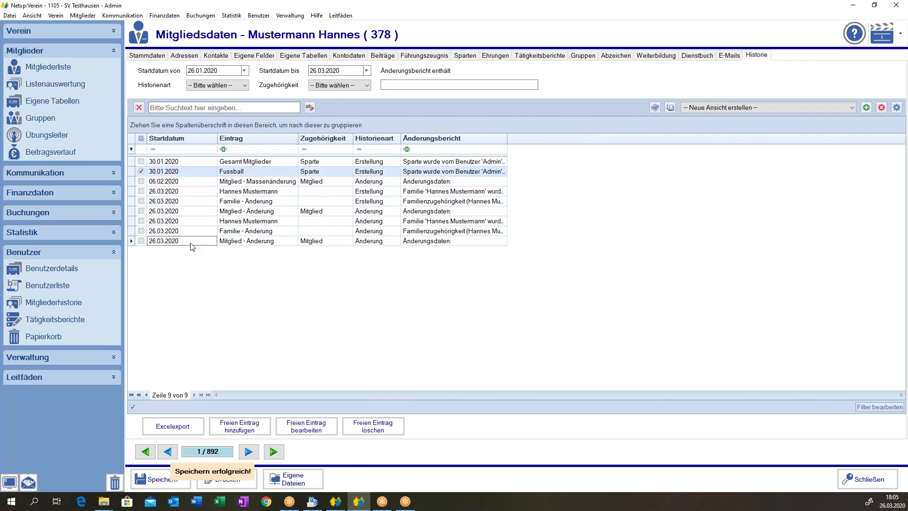
left_click(584, 320)
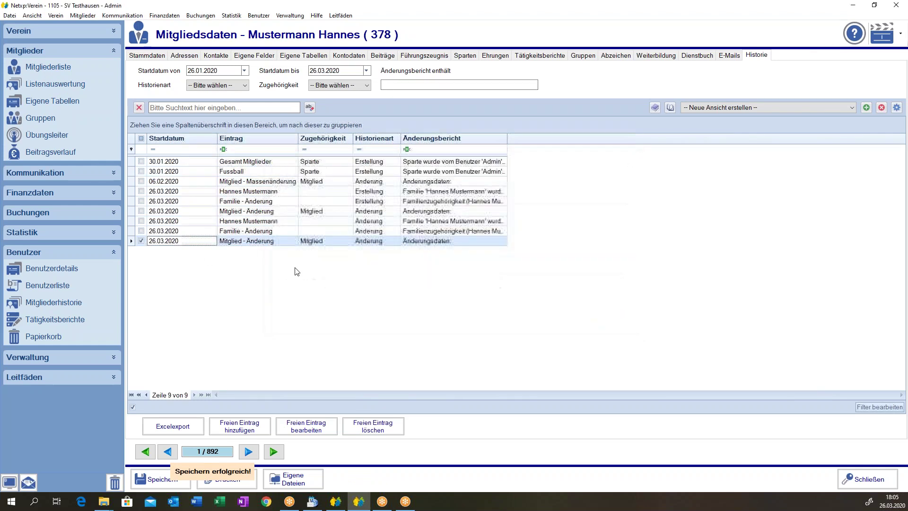
Close member record 378 and reopen it from the Mitgliederliste.
left_click(236, 234)
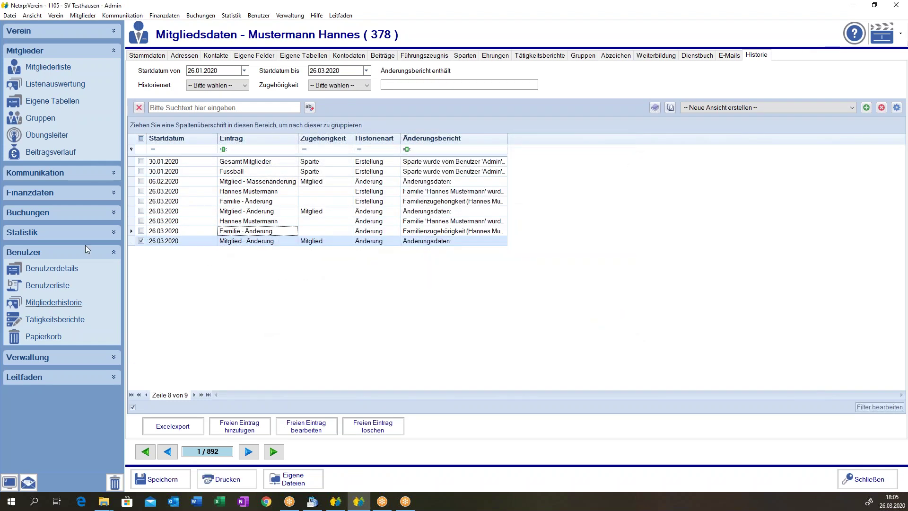
left_click(866, 482)
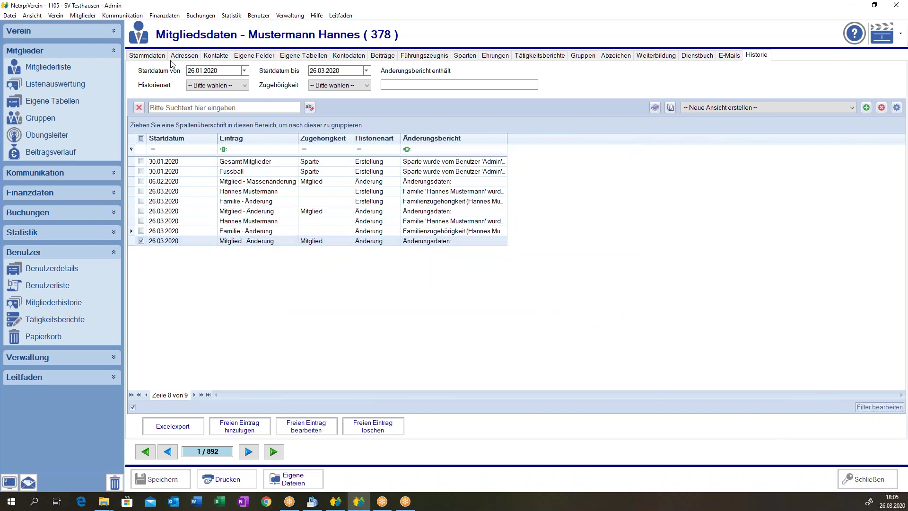
double_click(171, 201)
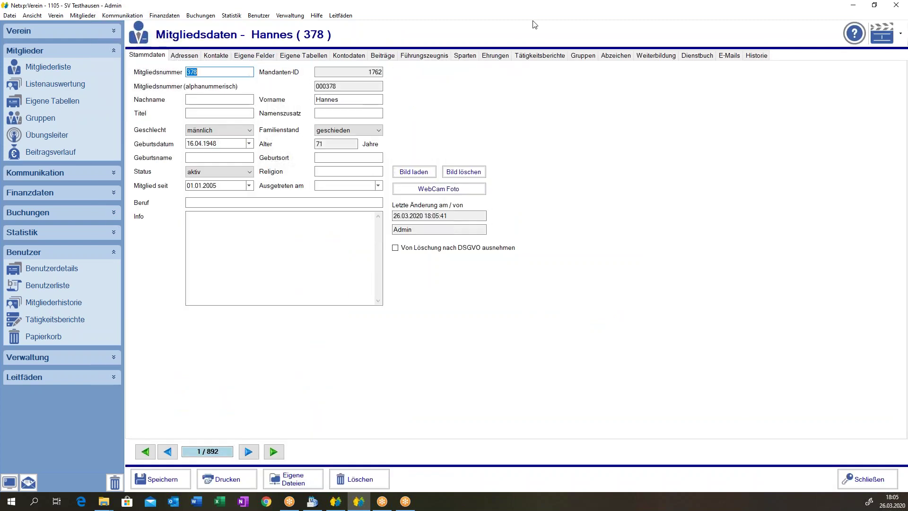
View the newest Mitglied - Änderung history entry showing the Nachname change.
left_click(756, 55)
double_click(229, 250)
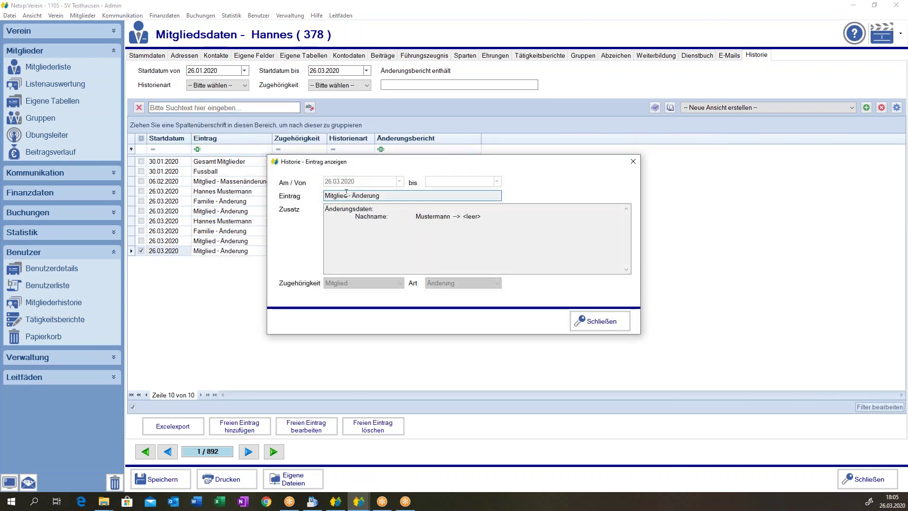
double_click(356, 218)
left_click_drag(416, 216, 461, 216)
key("ctrl+a")
left_click(412, 195)
left_click(583, 324)
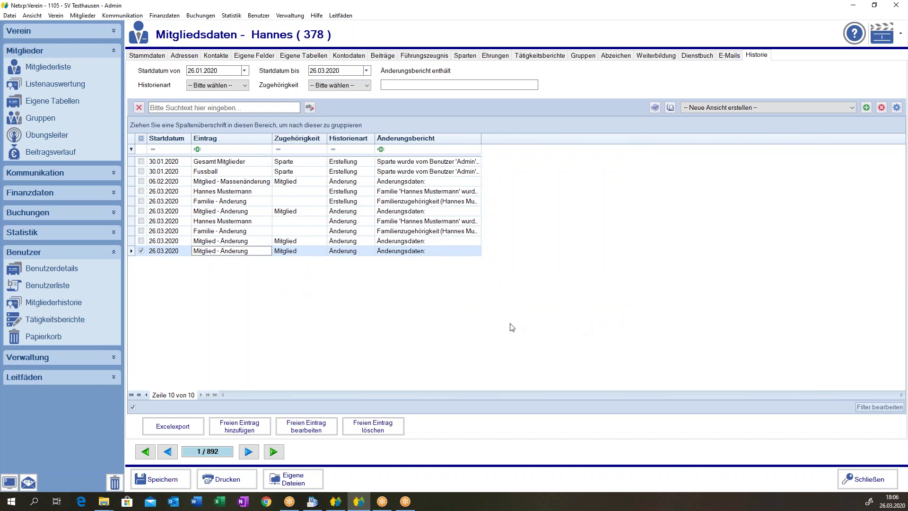
Tick and untick history rows, then start a new free history entry.
left_click(156, 240, "ctrl")
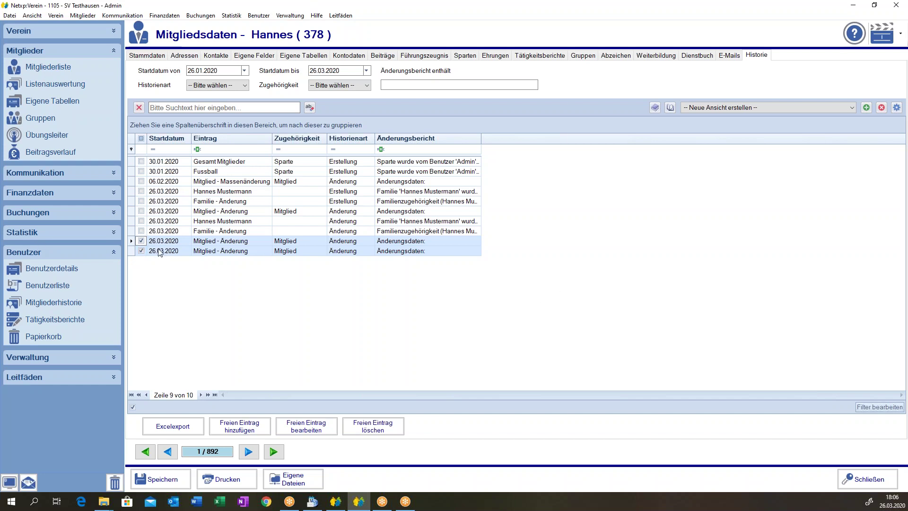
left_click(141, 241)
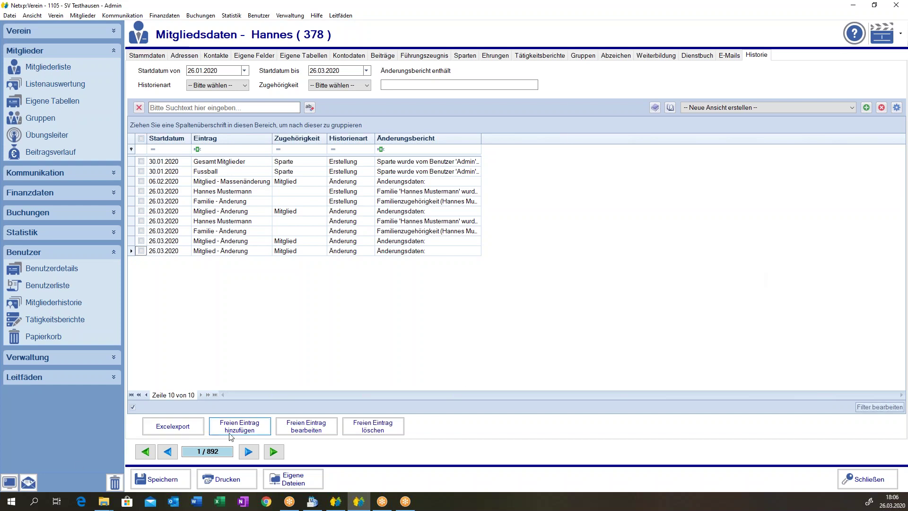
left_click(245, 428)
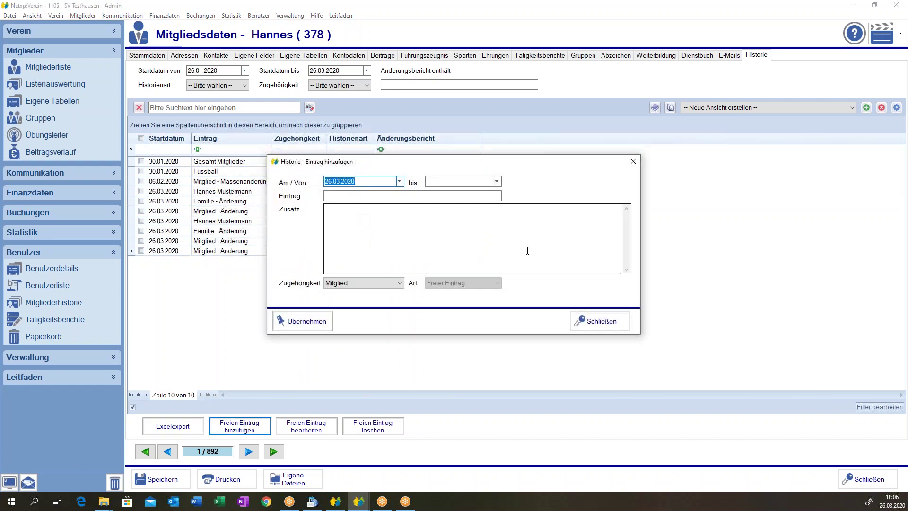
Title the free history entry 'Email von Mitglied', fixing the typo.
key("Tab")
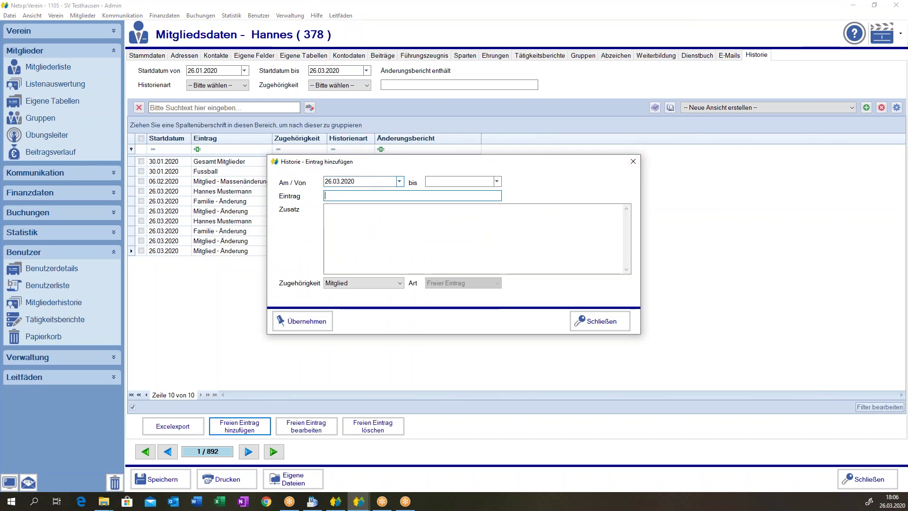
type("Emasilk von Mitglied")
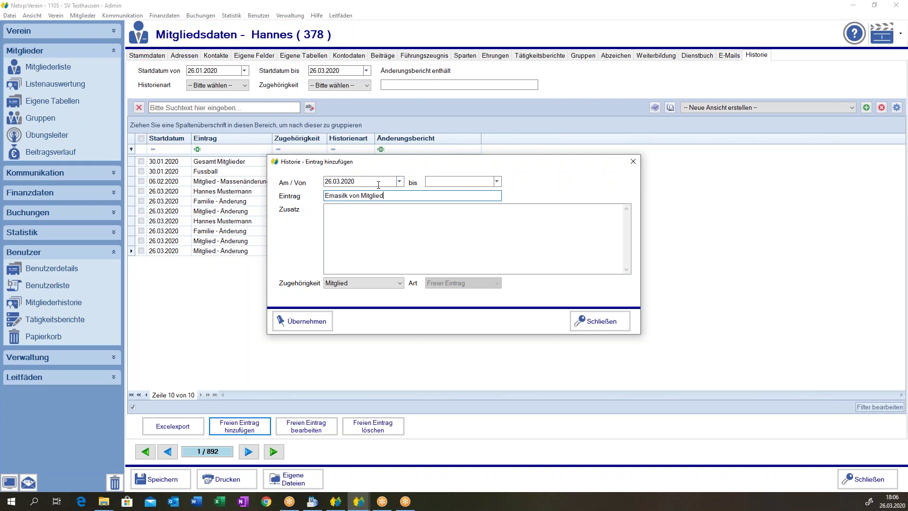
key("Left")
key("Left")
key("Left")
key("Left")
key("Left")
key("Left")
key("Left")
key("Left")
key("Left")
key("Left")
key("Left")
key("Left")
key("Left")
key("BackSpace")
left_click(334, 197)
key("Delete")
Add a Zusatz note giving the member's previous and new e-mail addresses, then apply.
left_click(363, 222)
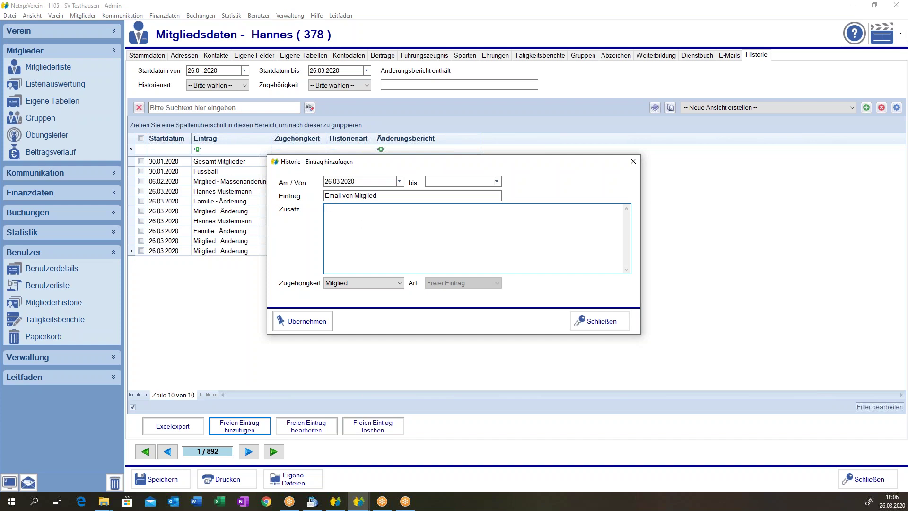
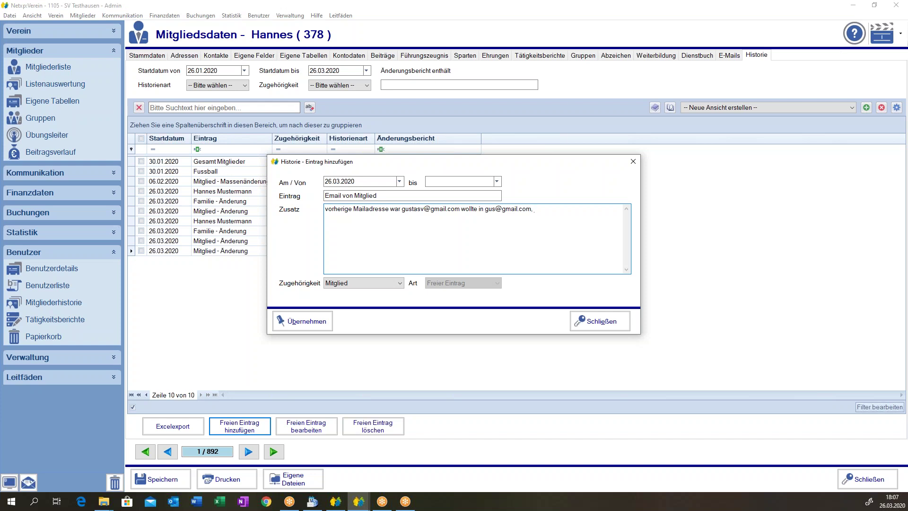
type("om, geändert haben")
key("BackSpace")
type("n")
left_click(303, 321)
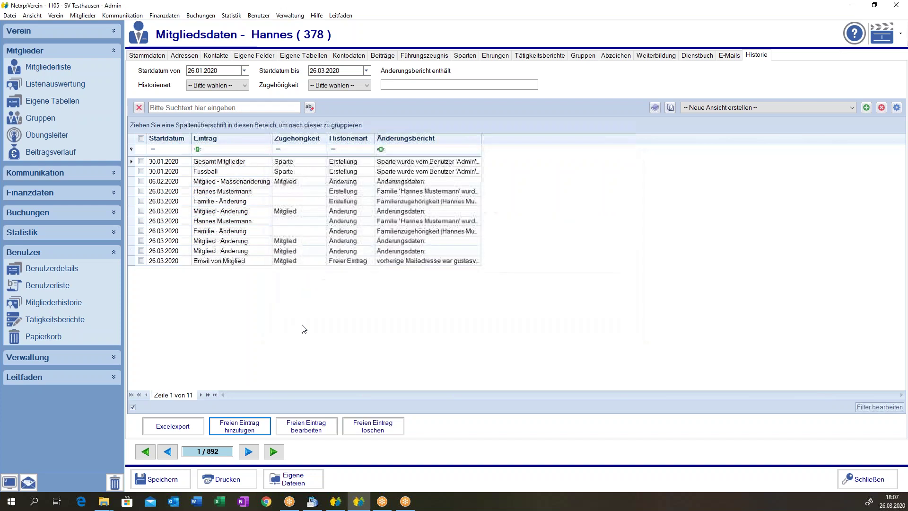
Add Letzte Änderung von after Änderungsbericht and a widened Letzte Änderung am column.
left_click(397, 262)
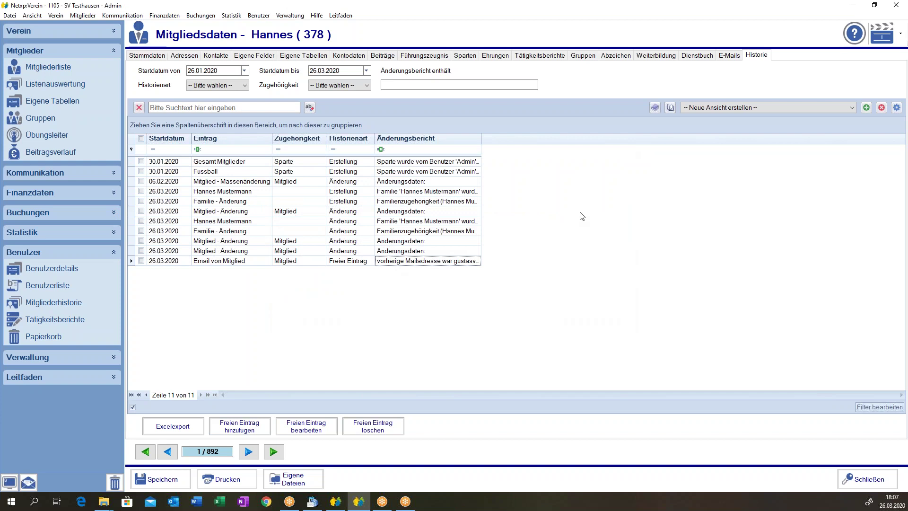
left_click(898, 107)
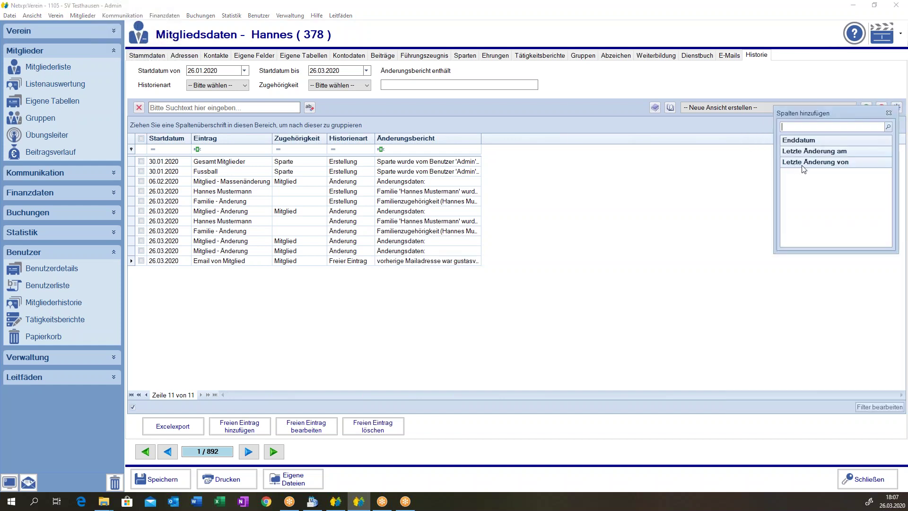
left_click_drag(813, 162, 494, 138)
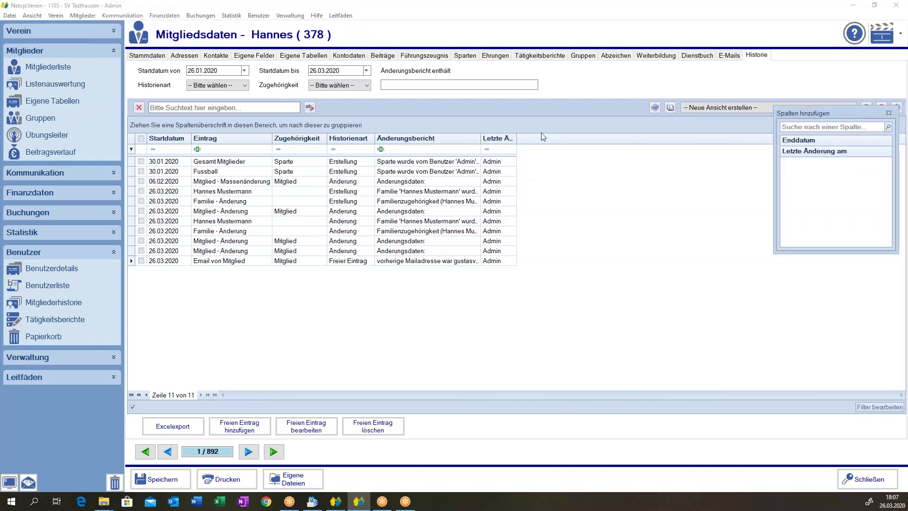
left_click_drag(804, 151, 663, 146)
left_click(588, 214)
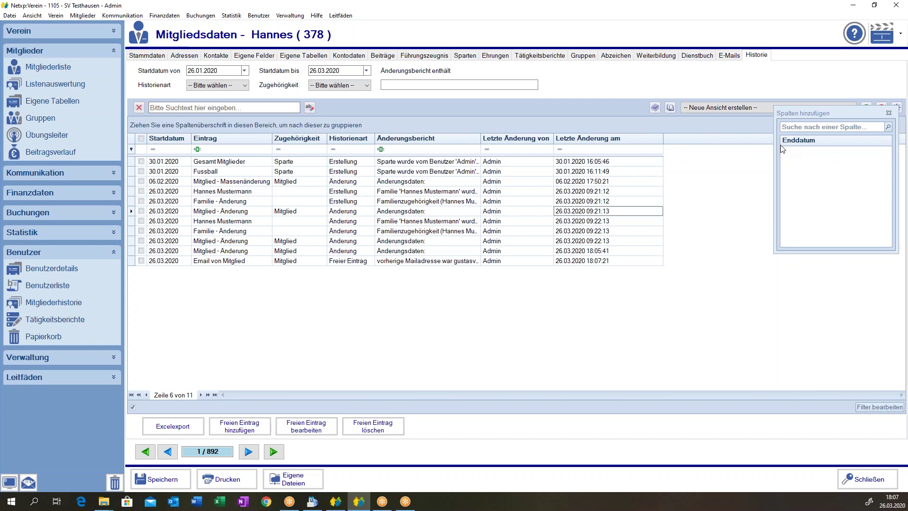
left_click(889, 113)
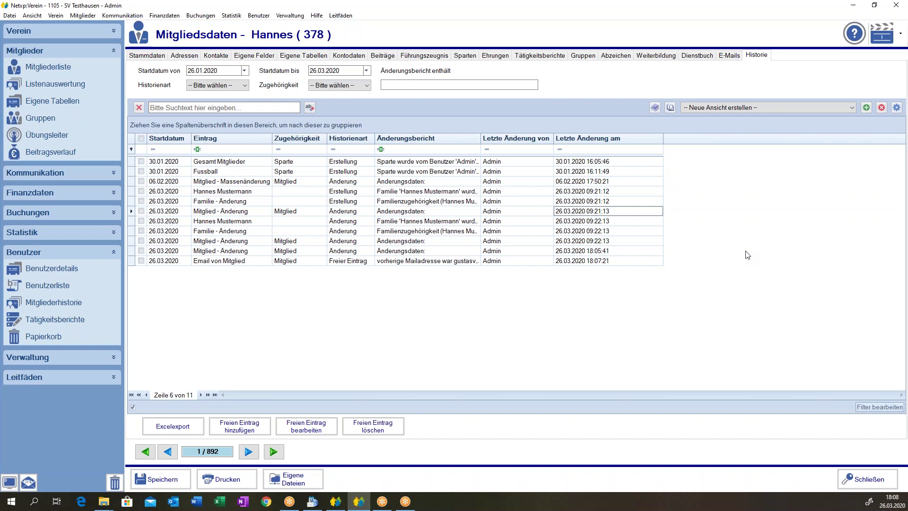
Type 'mailnach' into the change-report text filter, then clear it again.
left_click(426, 85)
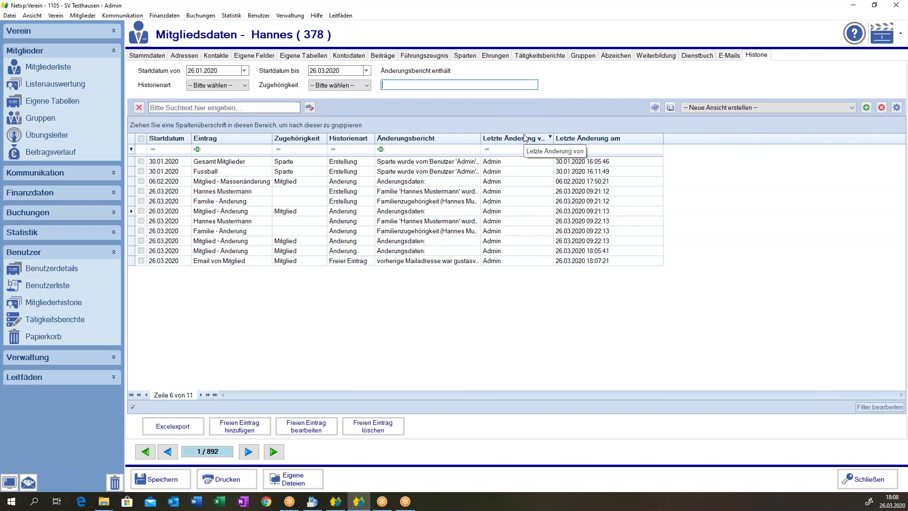
type("mail")
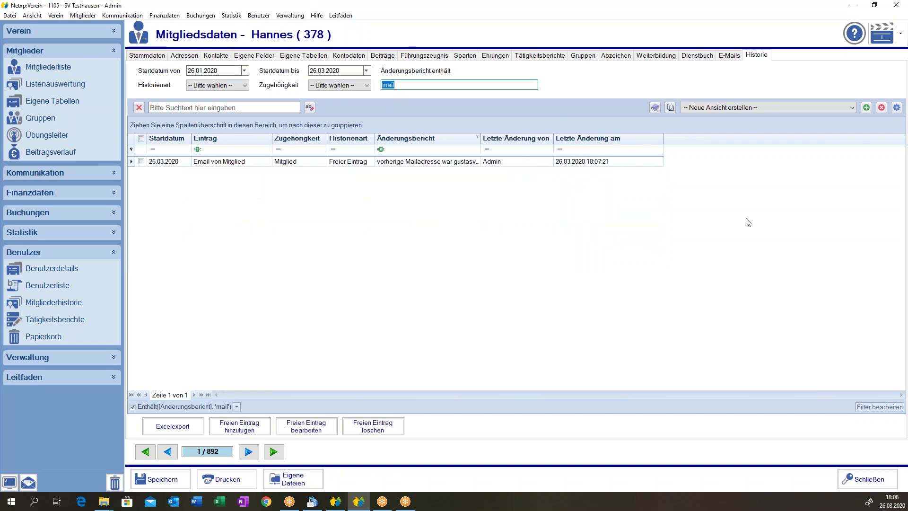
type("na")
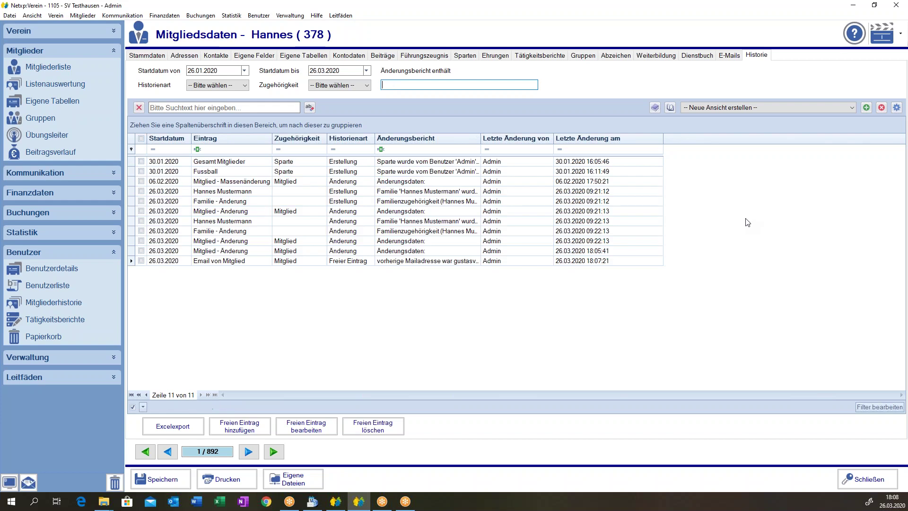
type("ch")
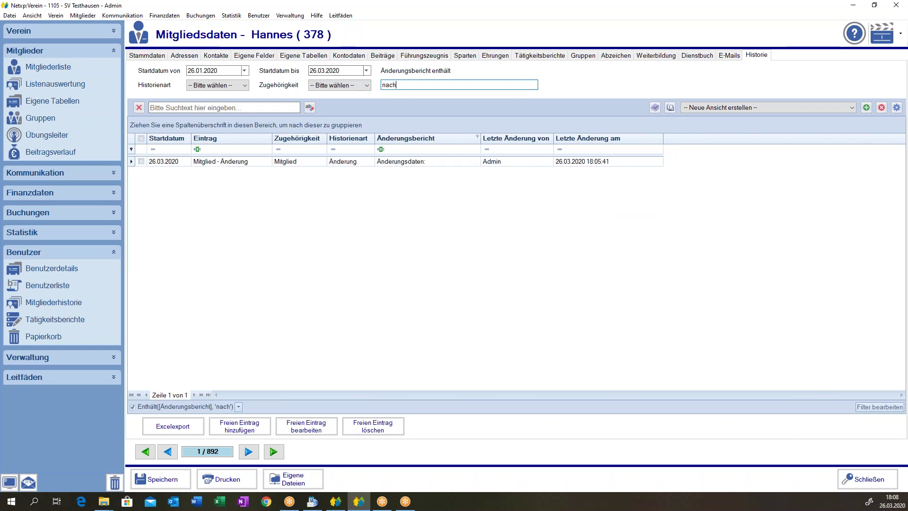
key("BackSpace")
key("BackSpace")
key("BackSpace")
key("BackSpace")
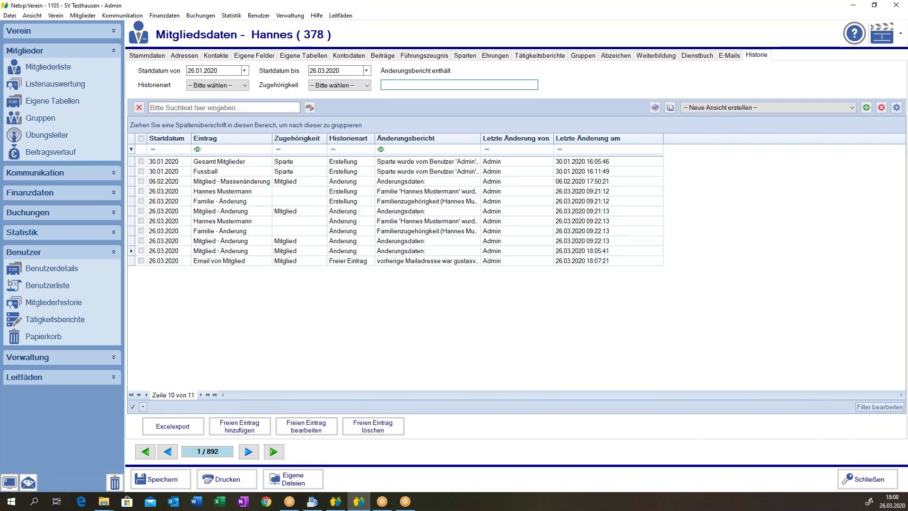
Filter the history type to Änderung, then to Erstellung.
left_click(223, 86)
left_click(225, 93)
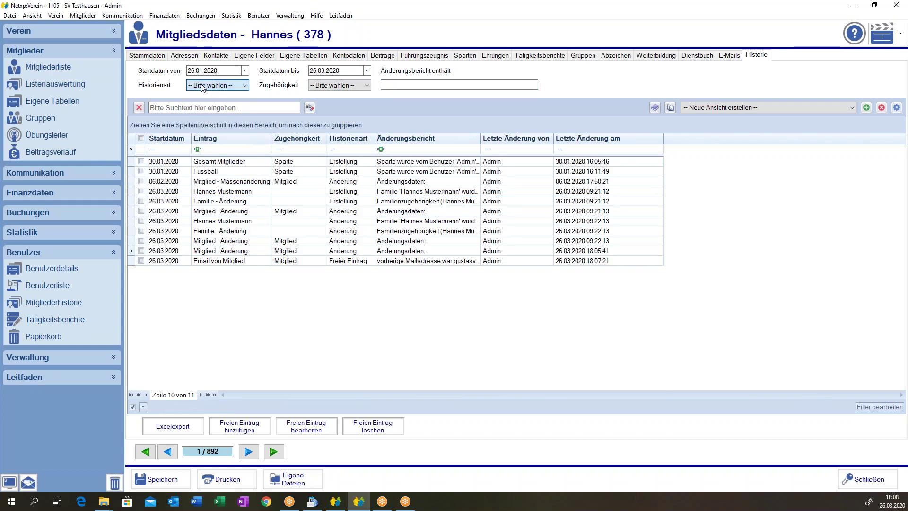
left_click(224, 87)
left_click(226, 106)
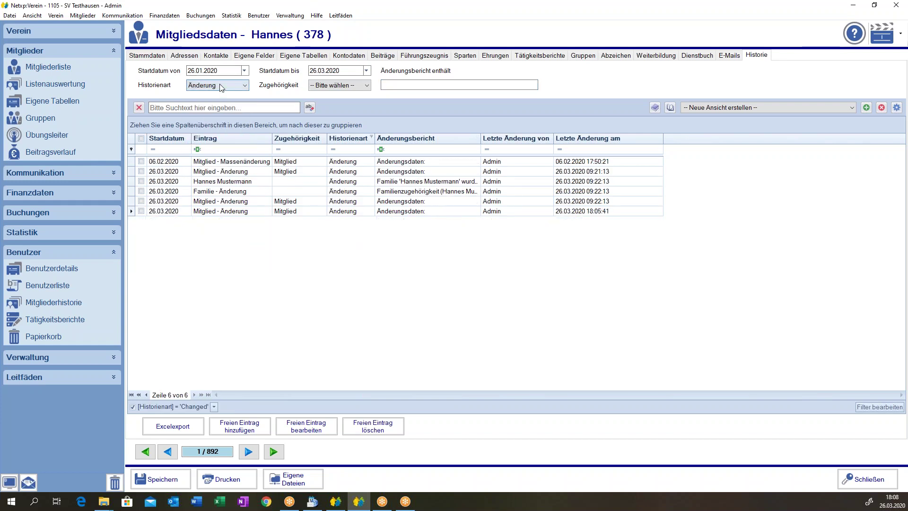
left_click(222, 87)
left_click(219, 111)
Switch the history type through Historie and Information to Löschung, and start a free entry.
left_click(220, 86)
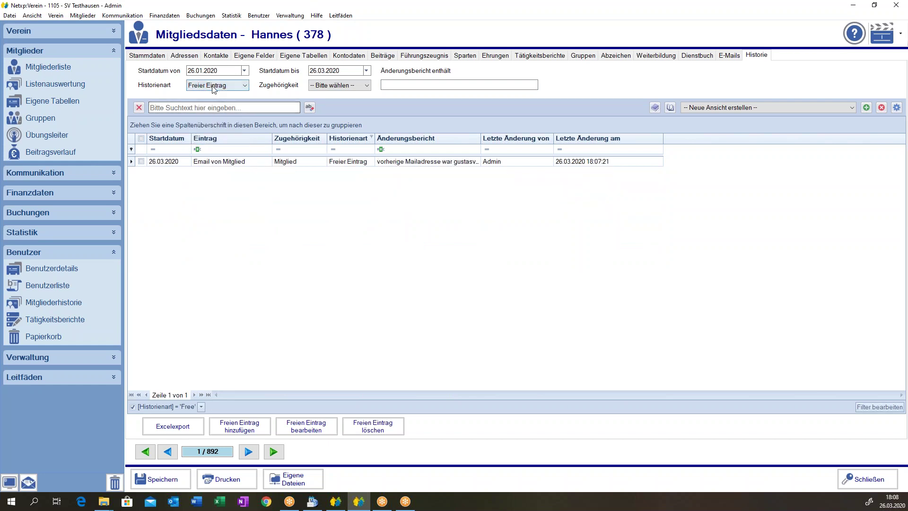
left_click(215, 85)
left_click(204, 117)
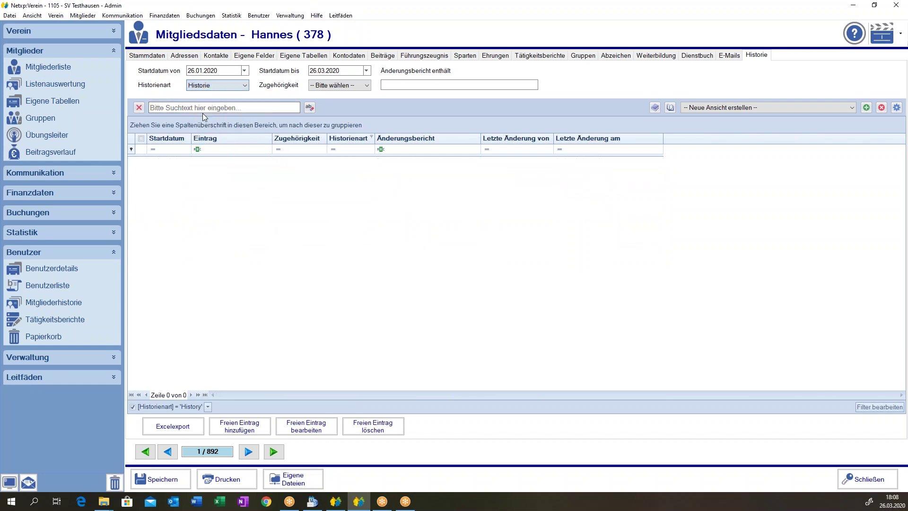
left_click(207, 86)
left_click(212, 137)
left_click(204, 86)
left_click(213, 140)
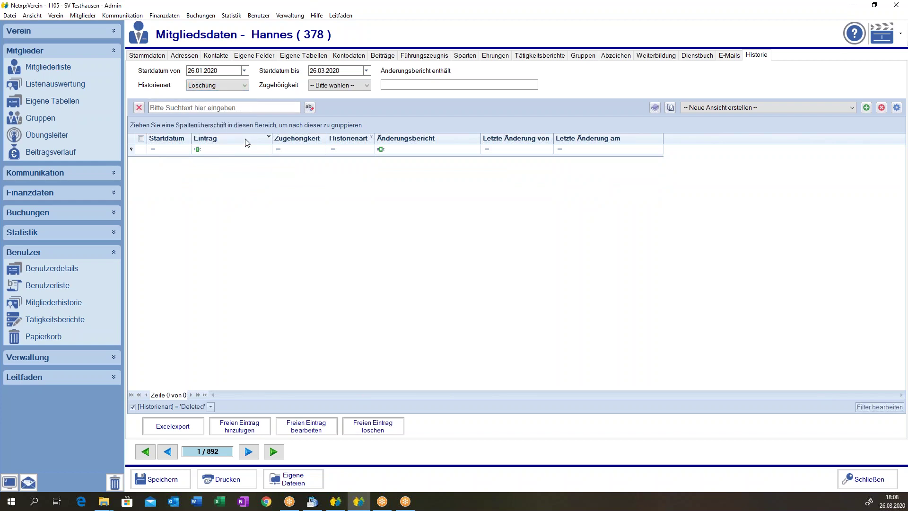
left_click(263, 430)
Set the free entry's Zugehörigkeit to Tätigkeitsbericht, then Spendenquittung, and close without adding.
left_click(359, 283)
left_click(348, 395)
left_click(349, 283)
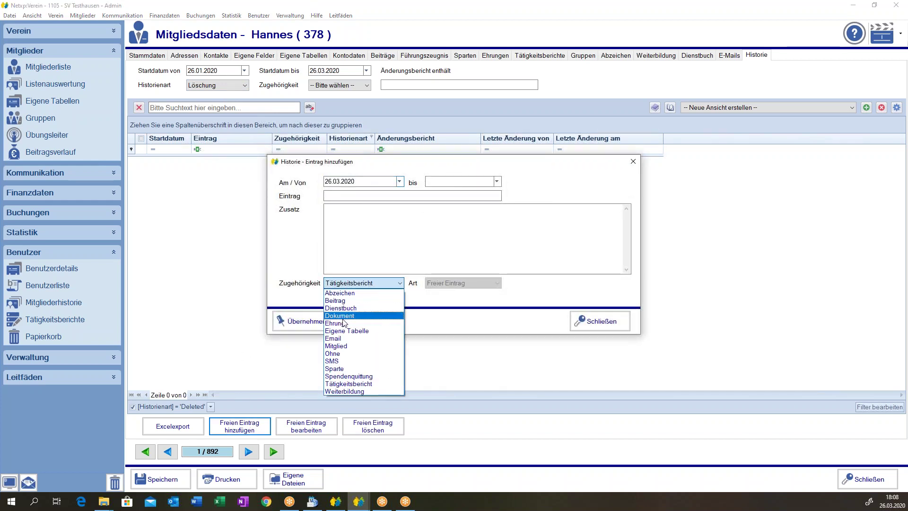
left_click(510, 305)
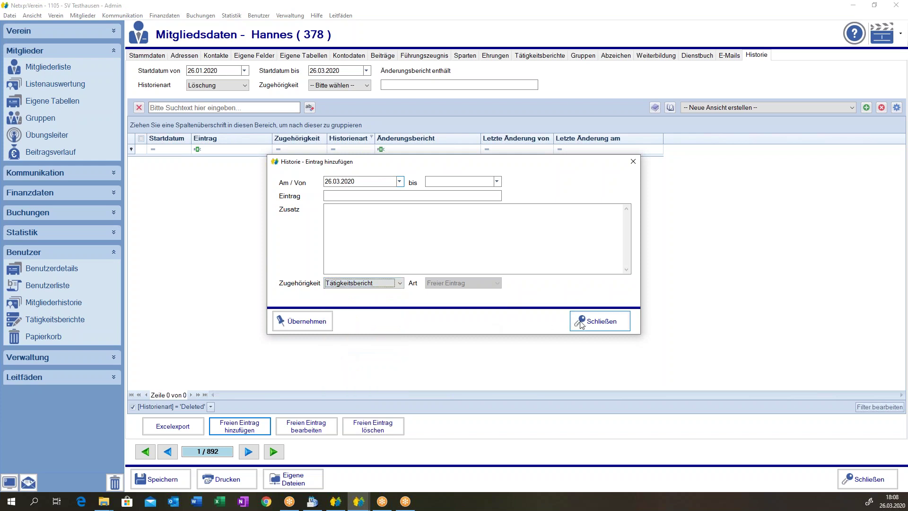
left_click(371, 283)
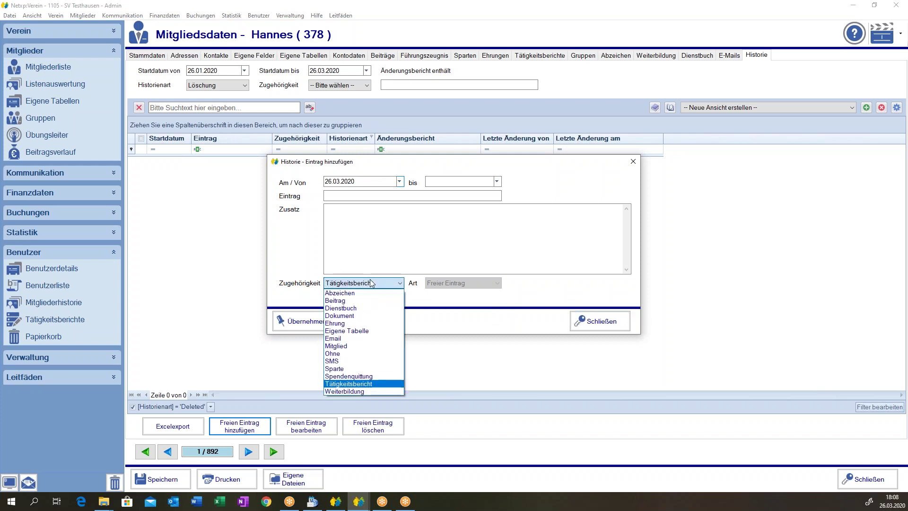
left_click(356, 376)
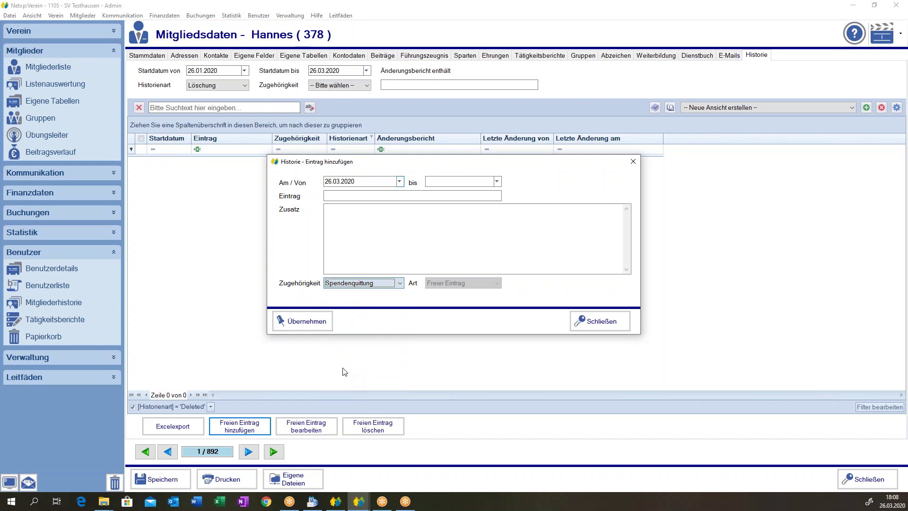
left_click(592, 322)
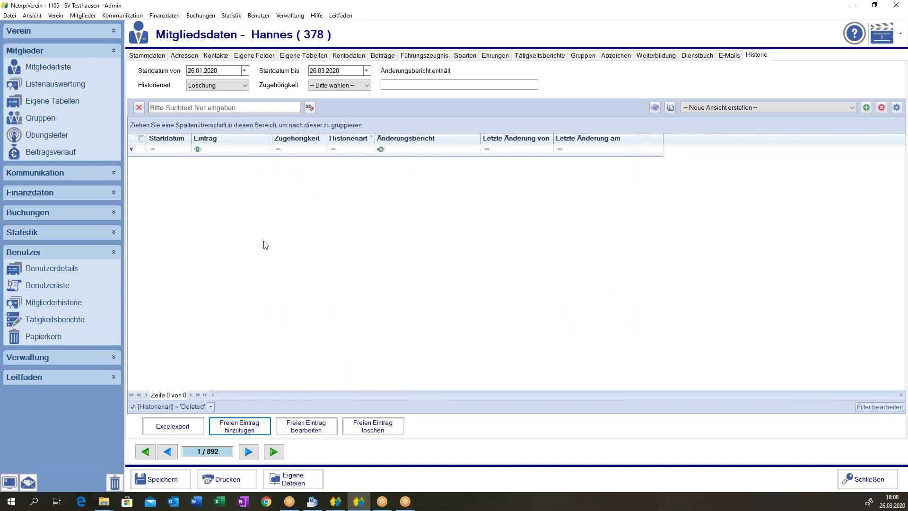
Reopen the free-entry dialog, keep Mitglied, close it, and show the Benutzerliste.
left_click(239, 428)
left_click(381, 283)
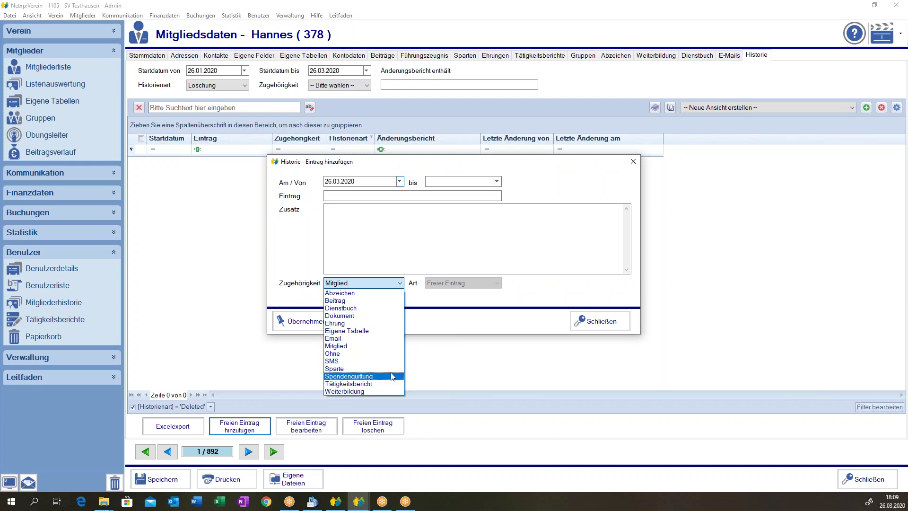
left_click(584, 327)
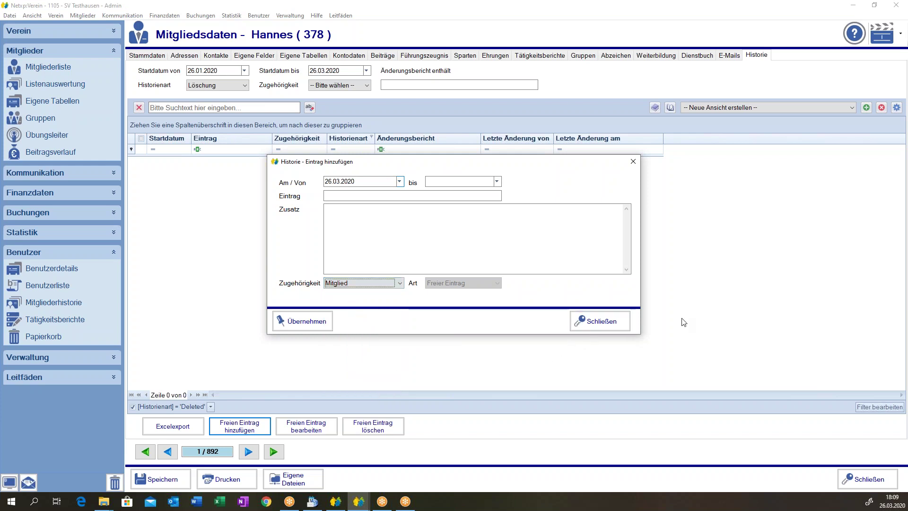
left_click(600, 323)
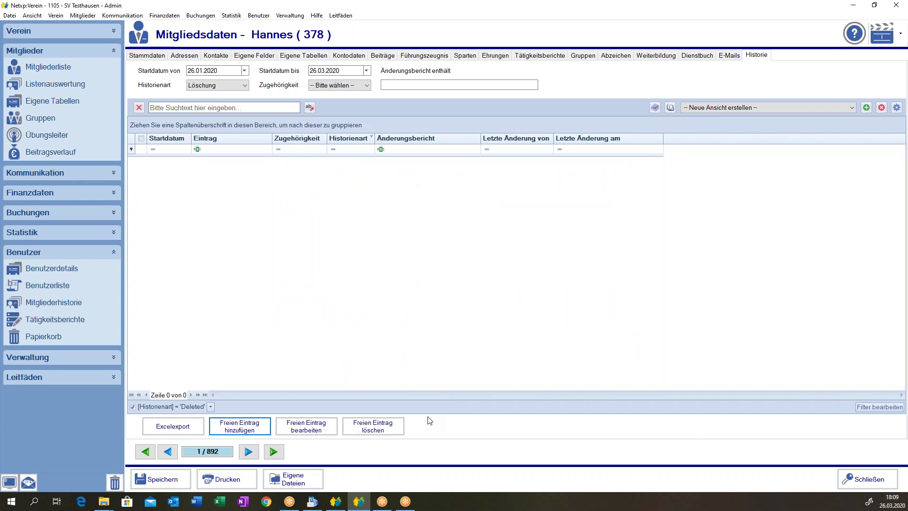
left_click(43, 287)
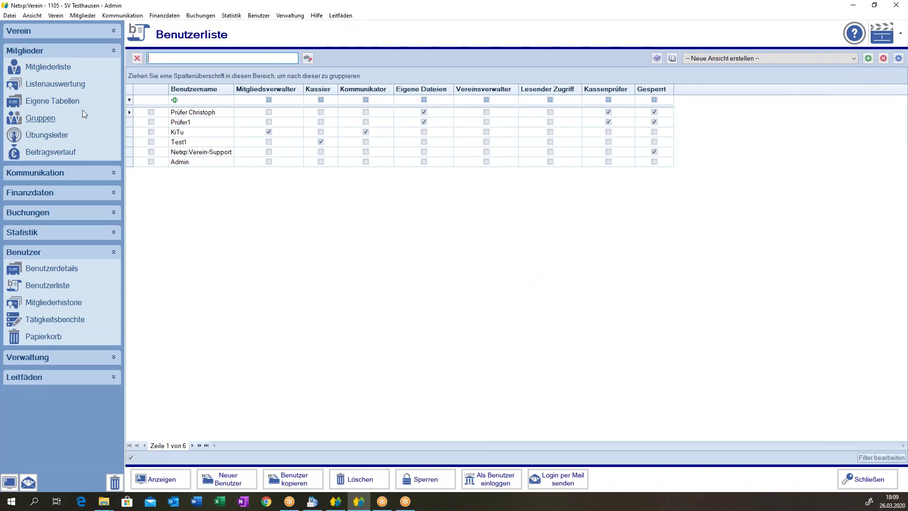
Open the Benutzerdetail of the Test1 Spartenschatzmeister user.
double_click(189, 143)
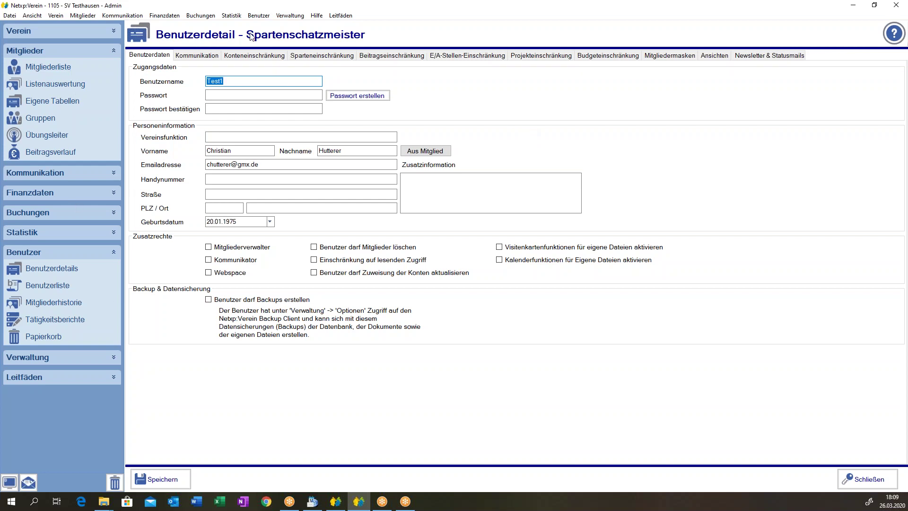
In the user's Ansichten, enable restricting member data to chosen Mitgliederdaten tabs.
left_click(711, 57)
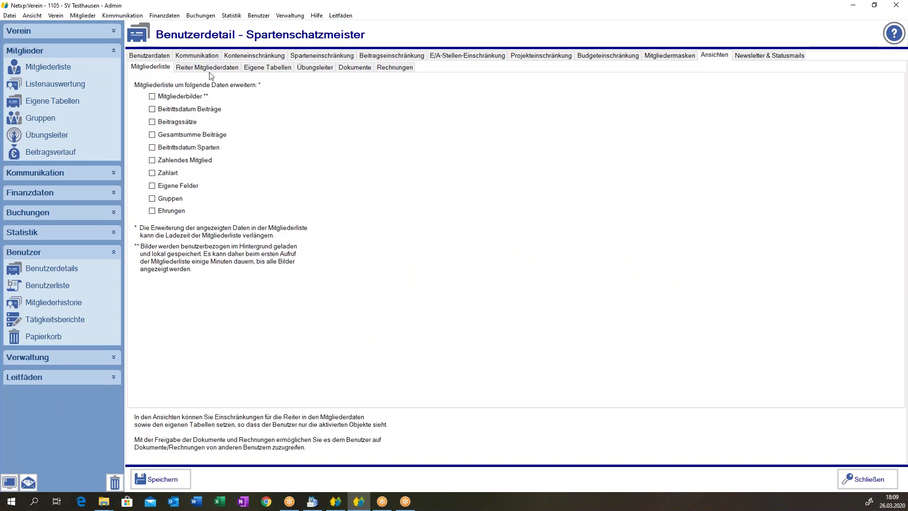
left_click(211, 68)
left_click(156, 79)
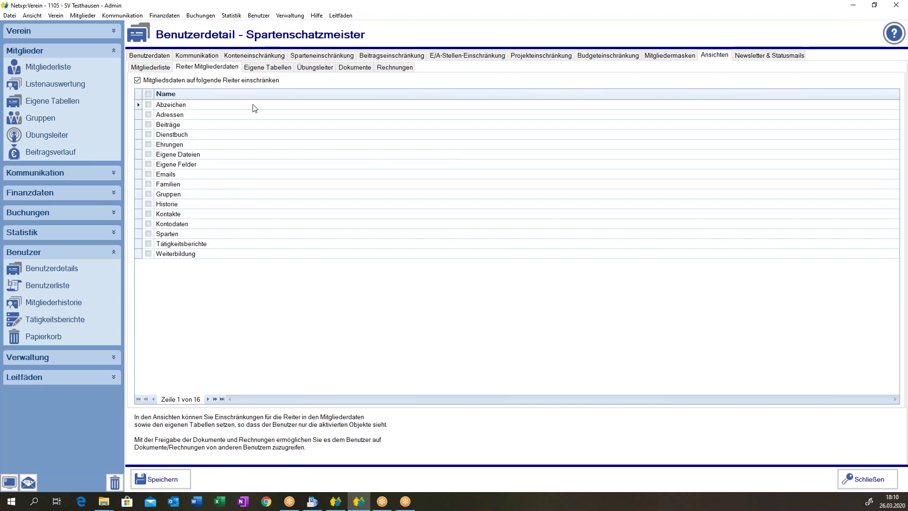
Allow Adressen, Beiträge, Ehrungen, Emails, Familien, Gruppen, Kontakte, Kontodaten and Sparten tabs.
left_click(148, 114)
left_click(148, 125)
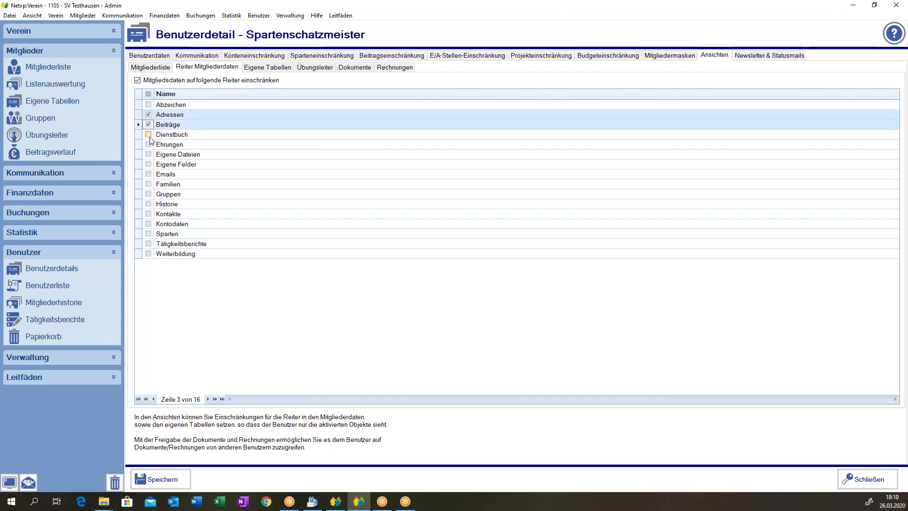
left_click(148, 144)
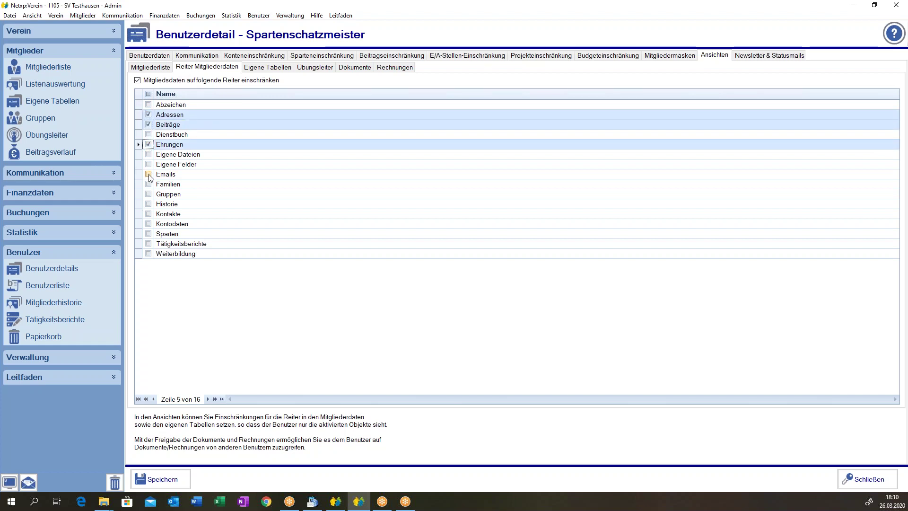
left_click(148, 174)
left_click(148, 184)
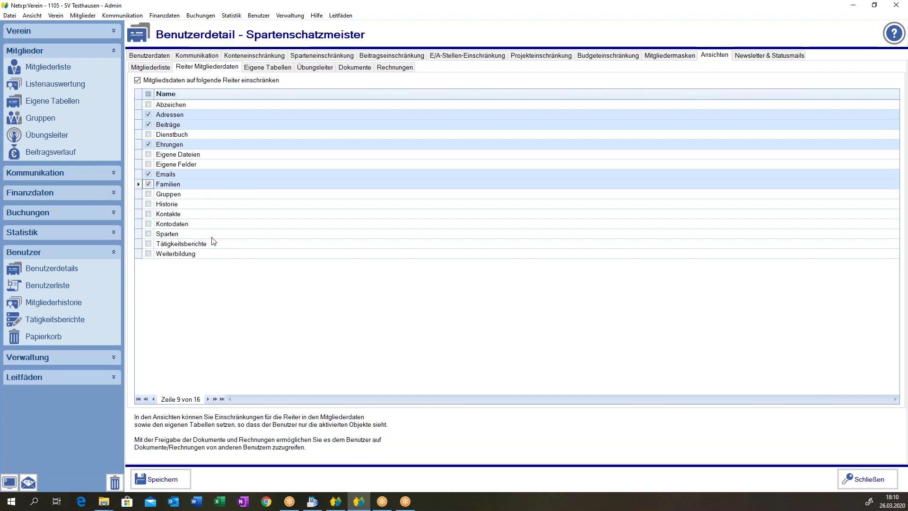
left_click(148, 194)
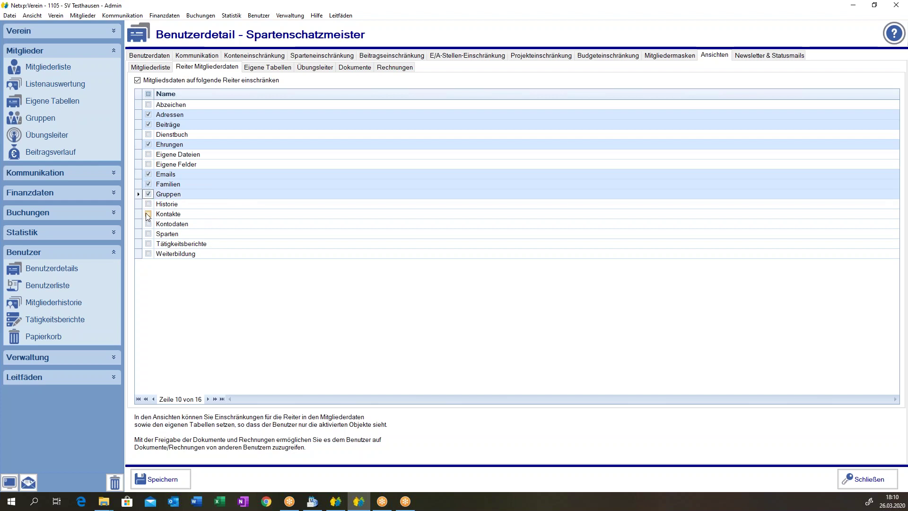
left_click(148, 214)
left_click(148, 224)
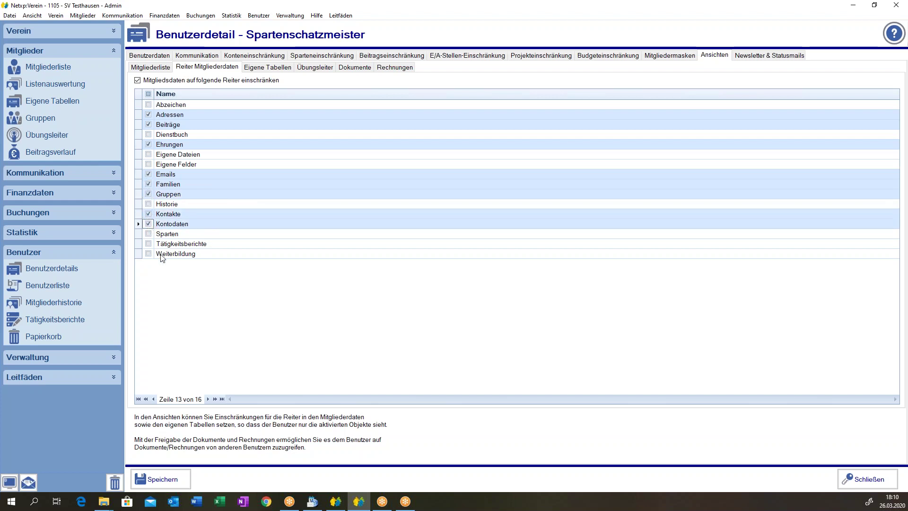
left_click(148, 234)
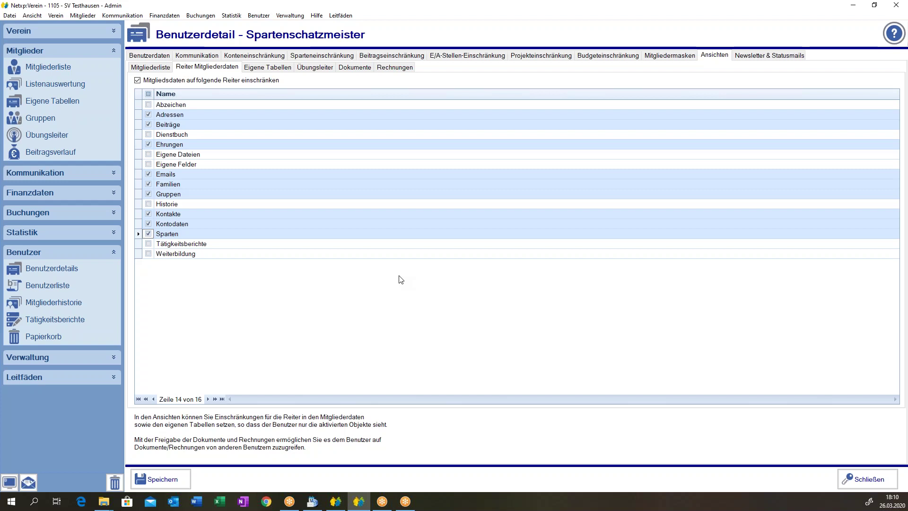
Discard the user-detail changes and open the Mitgliederhistorie for all members.
left_click(867, 479)
left_click(487, 286)
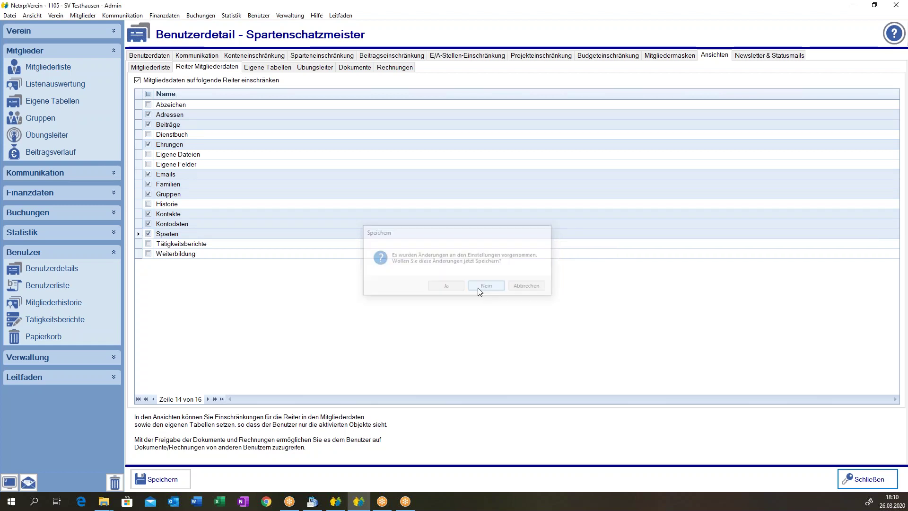
left_click(39, 65)
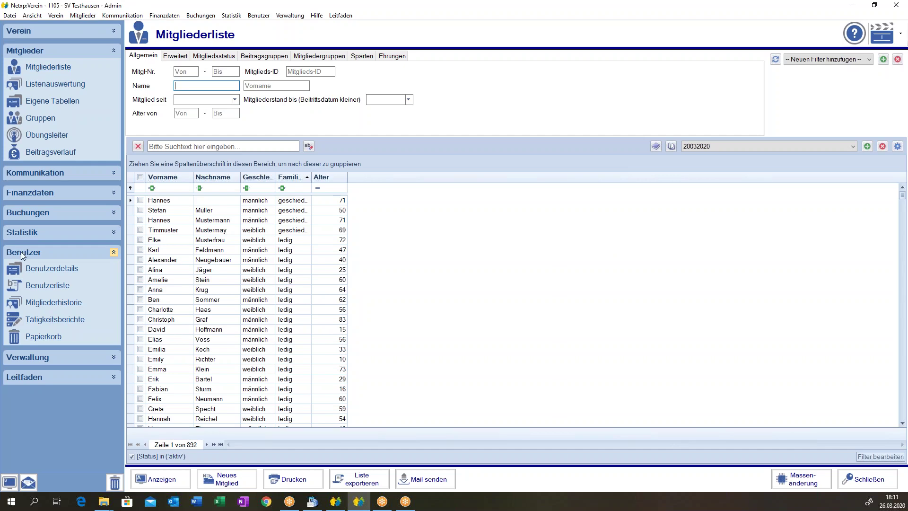
left_click(80, 300)
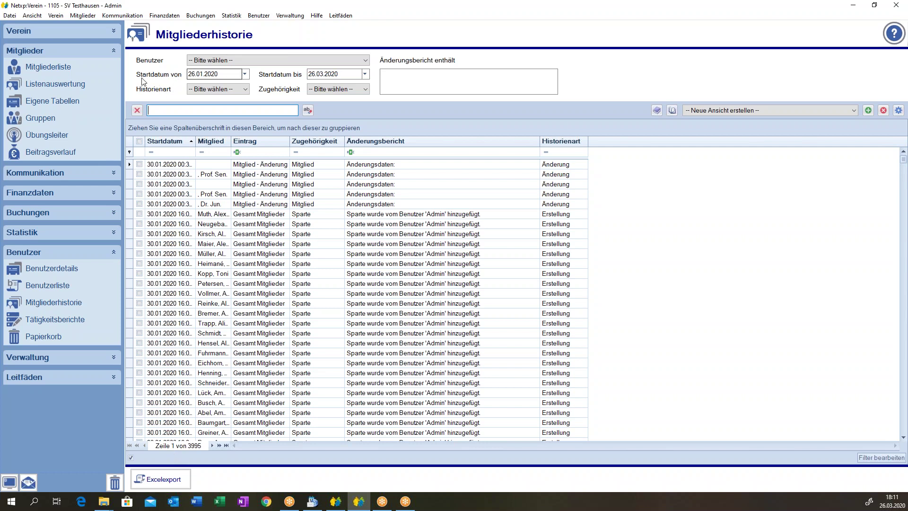
Set the Startdatum von to 26.01.1990 through the calendar's decade view.
left_click(233, 74)
left_click(245, 74)
left_click(231, 89)
left_click(231, 88)
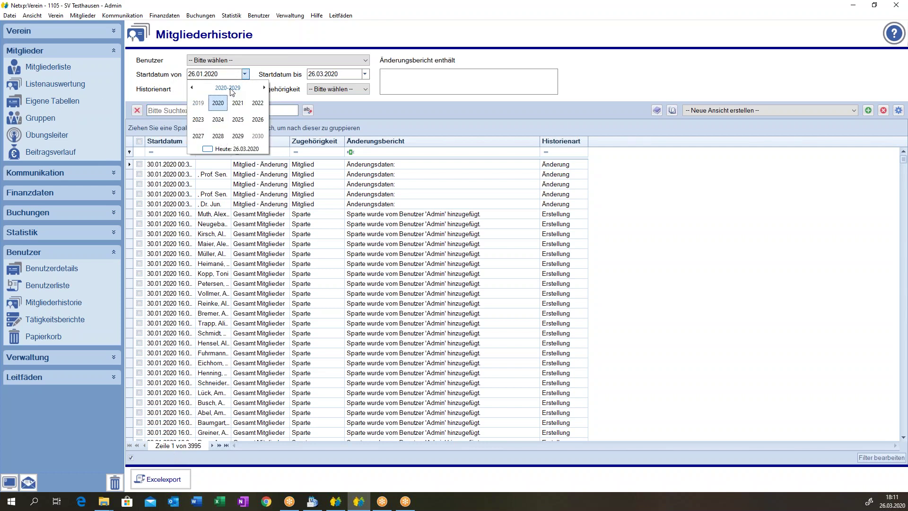
left_click(230, 88)
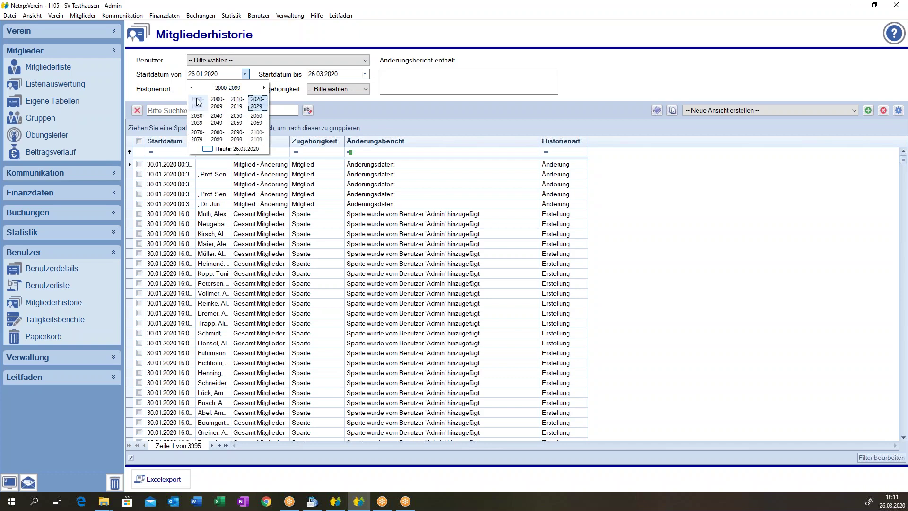
left_click(198, 108)
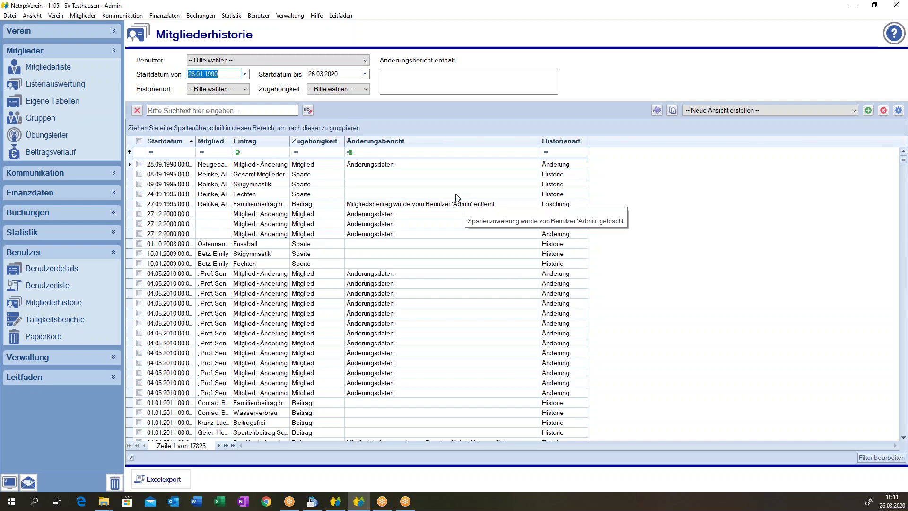
left_click_drag(905, 162, 903, 238)
left_click_drag(899, 270, 907, 171)
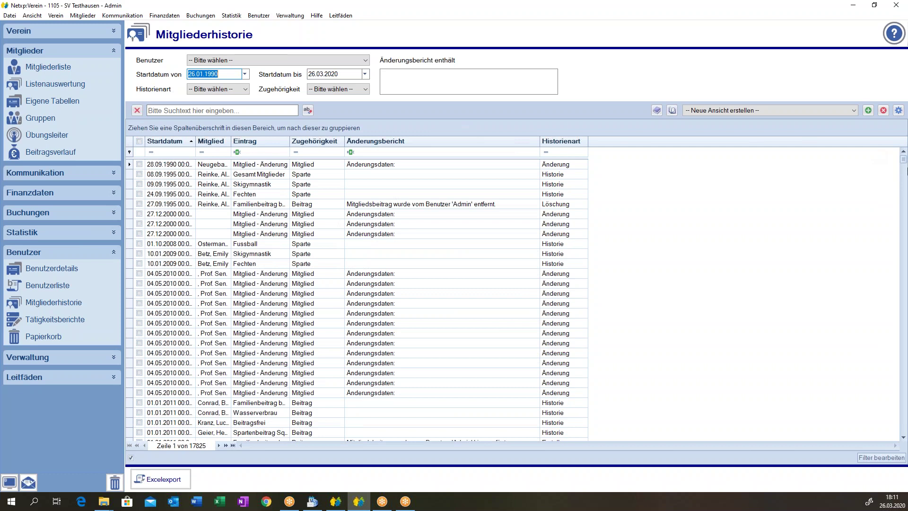
left_click(225, 62)
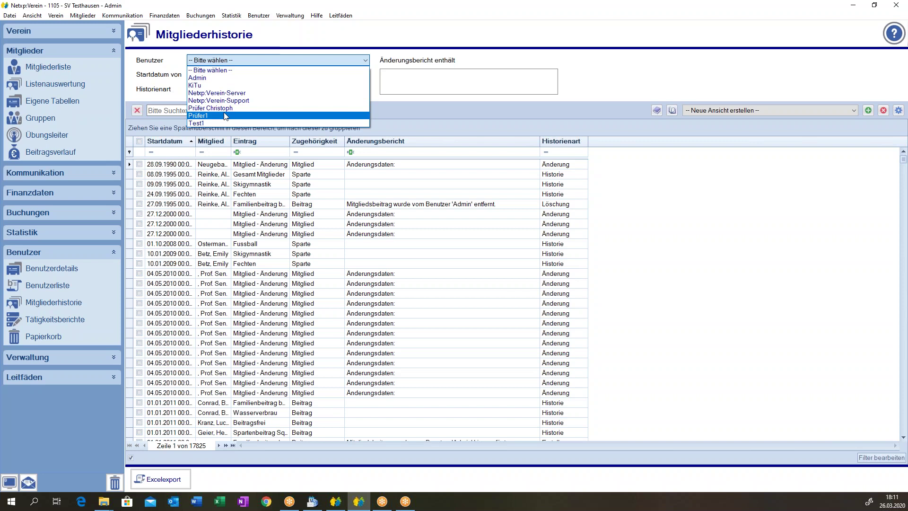
Try users Test1 and KiTu, settle on Admin, and widen the Startdatum column.
left_click(221, 122)
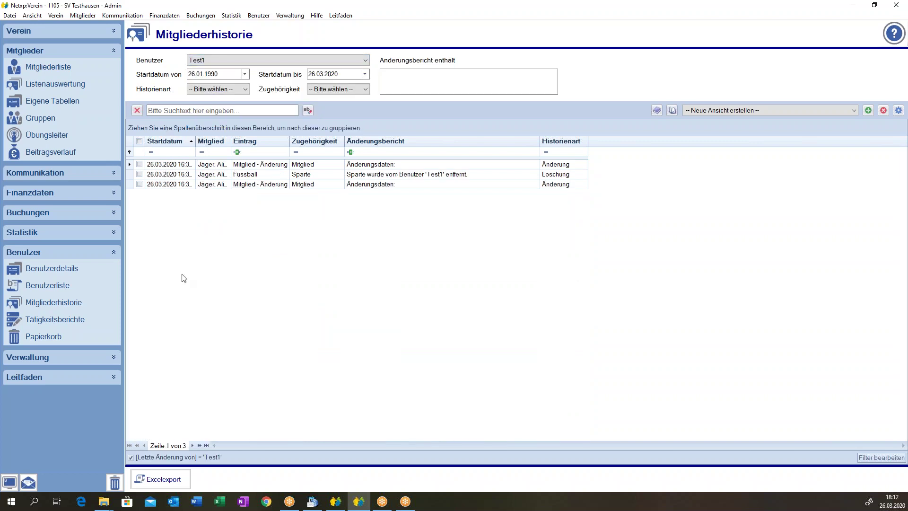
left_click(244, 90)
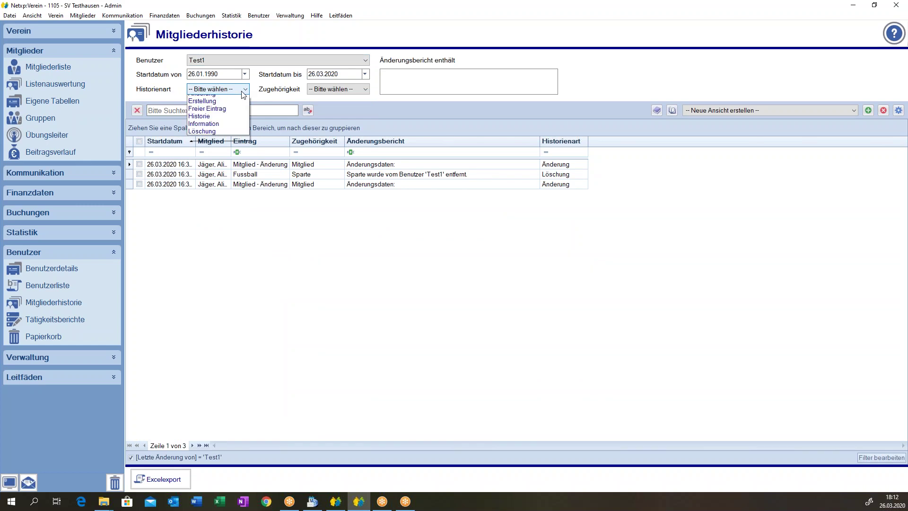
left_click(243, 92)
left_click(223, 60)
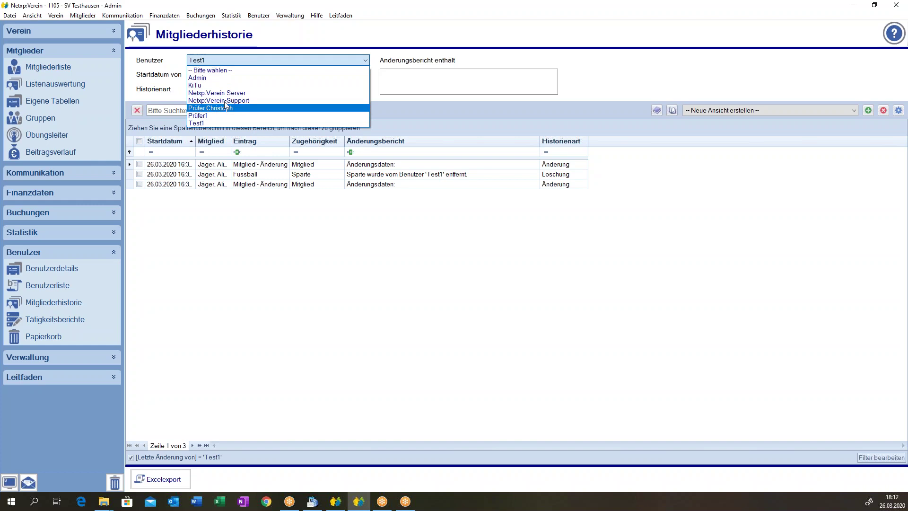
left_click(225, 85)
left_click(219, 60)
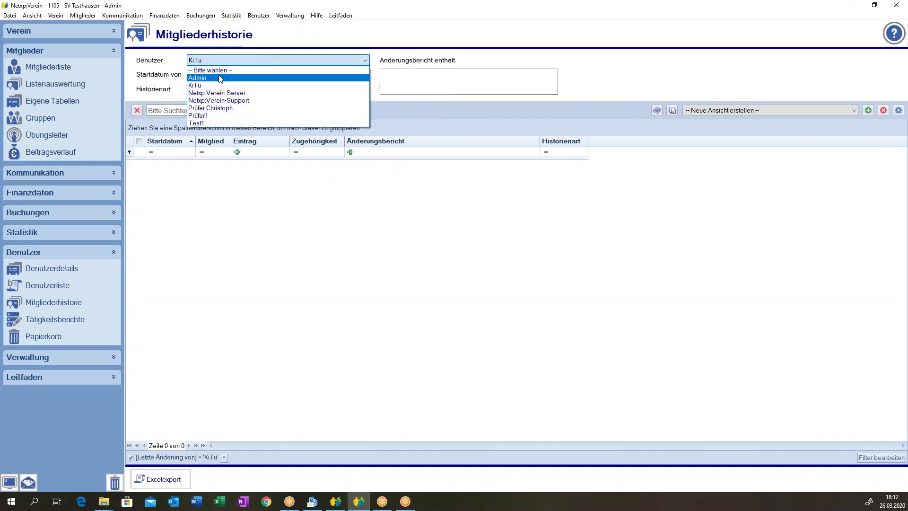
left_click(220, 74)
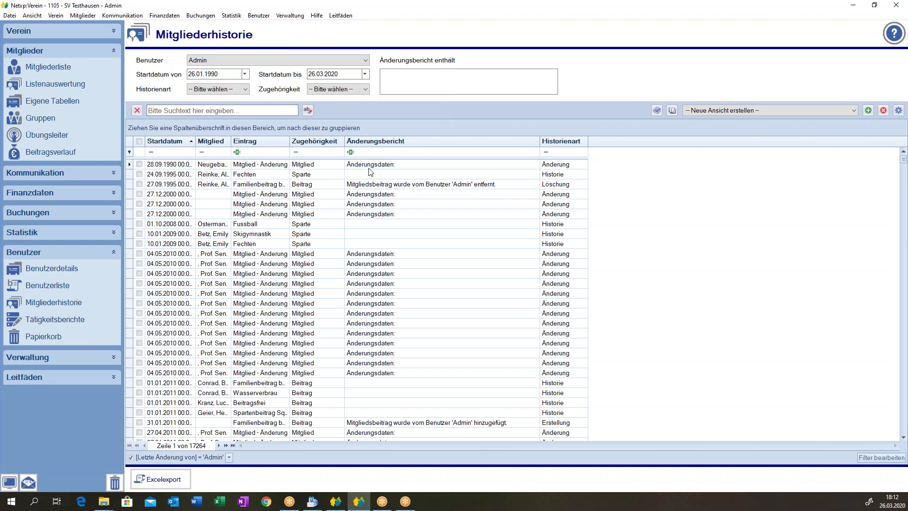
left_click_drag(195, 142, 225, 141)
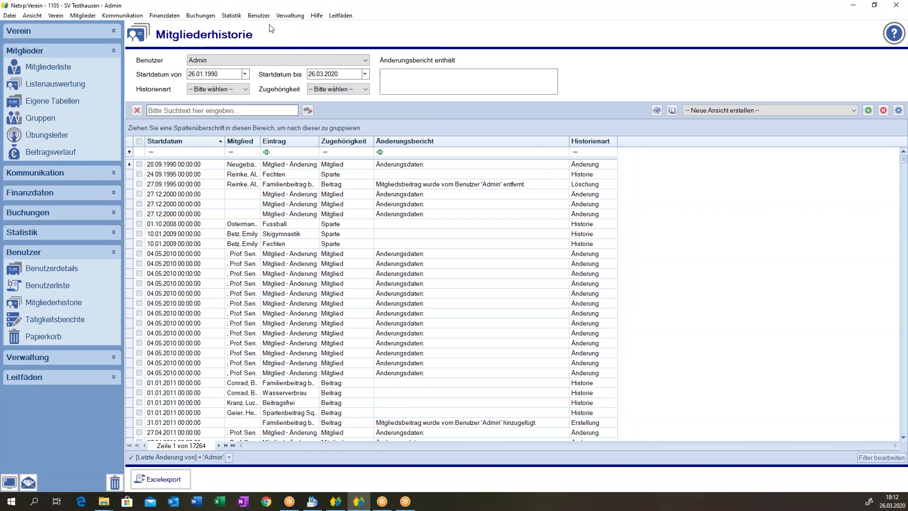
Sort the Admin entries by Startdatum descending, fine-tuning that column's width.
left_click(259, 16)
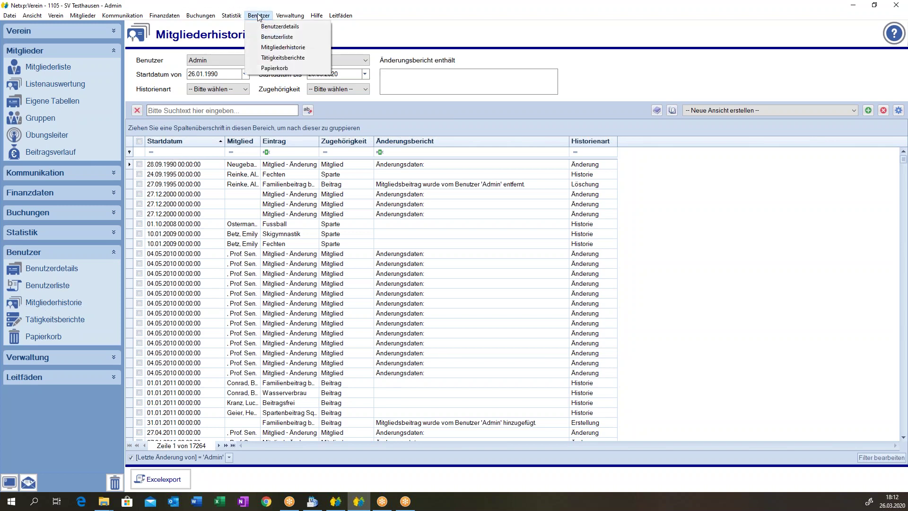
left_click(259, 16)
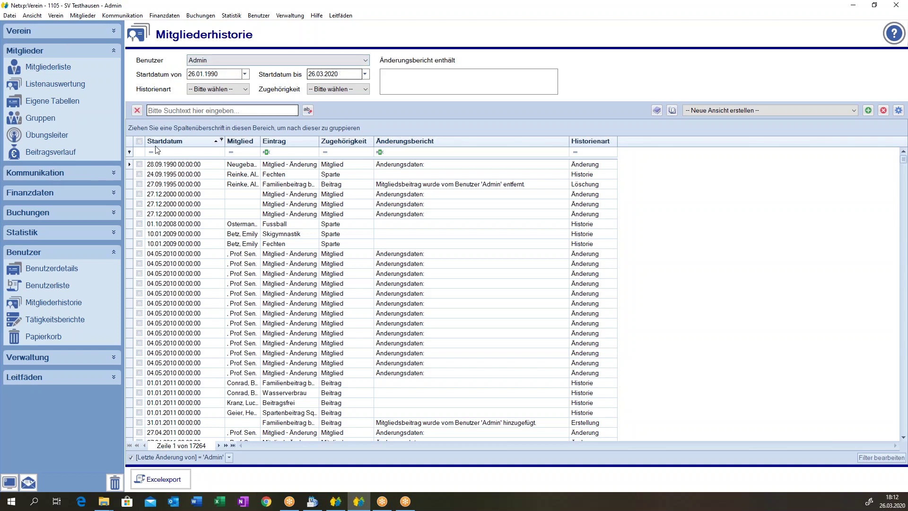
left_click_drag(225, 141, 231, 141)
left_click(184, 205)
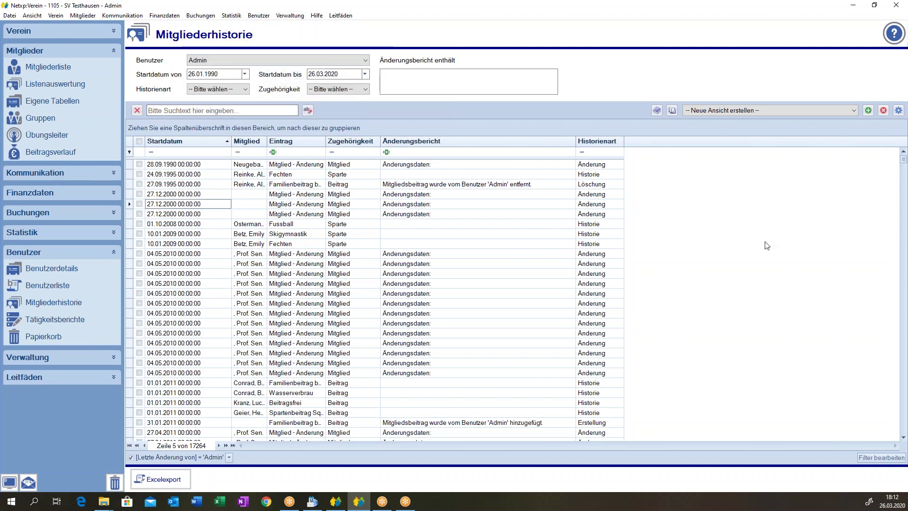
left_click(169, 142)
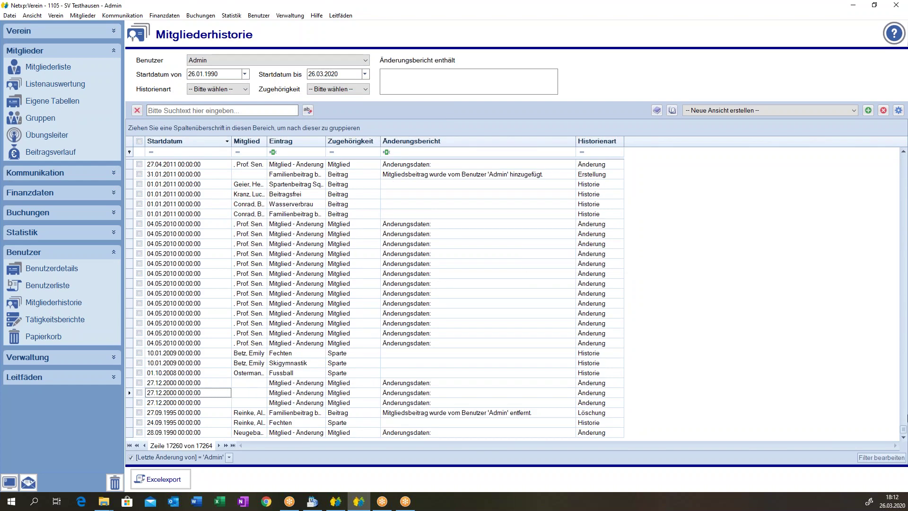
left_click_drag(904, 436, 903, 436)
left_click_drag(231, 148, 224, 152)
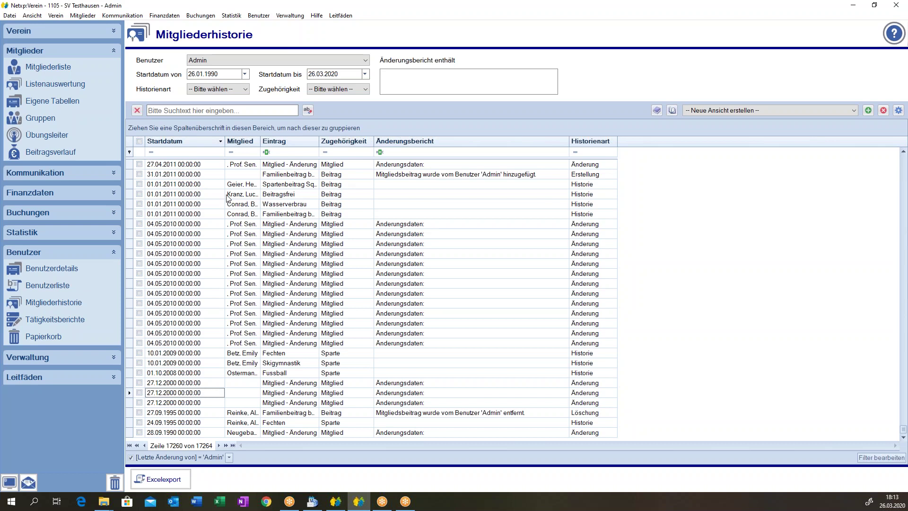
Filter change reports by a member's surname, auto-fit Änderungsbericht, then clear the filter.
left_click(429, 88)
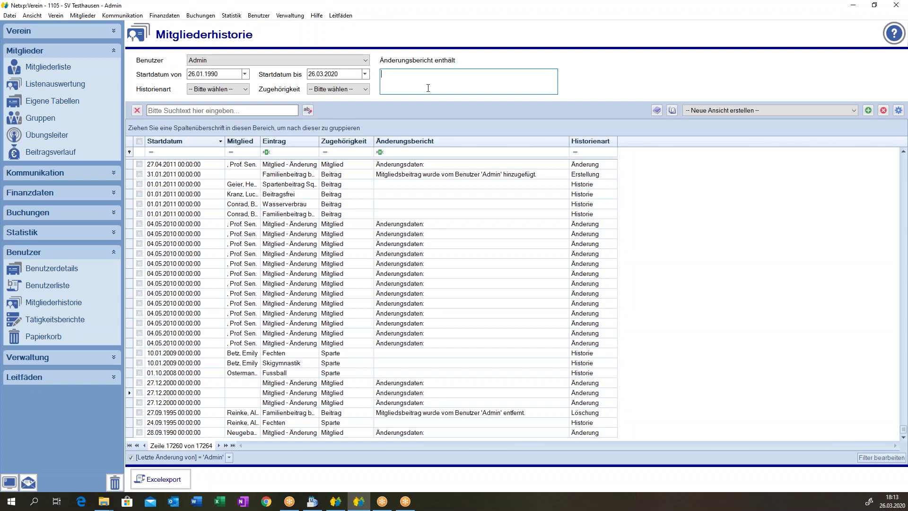
type("muster")
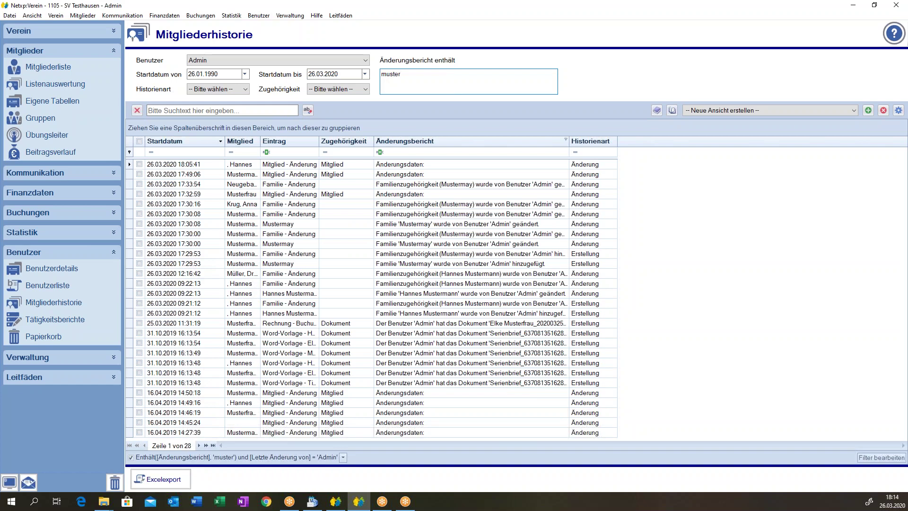
type("may")
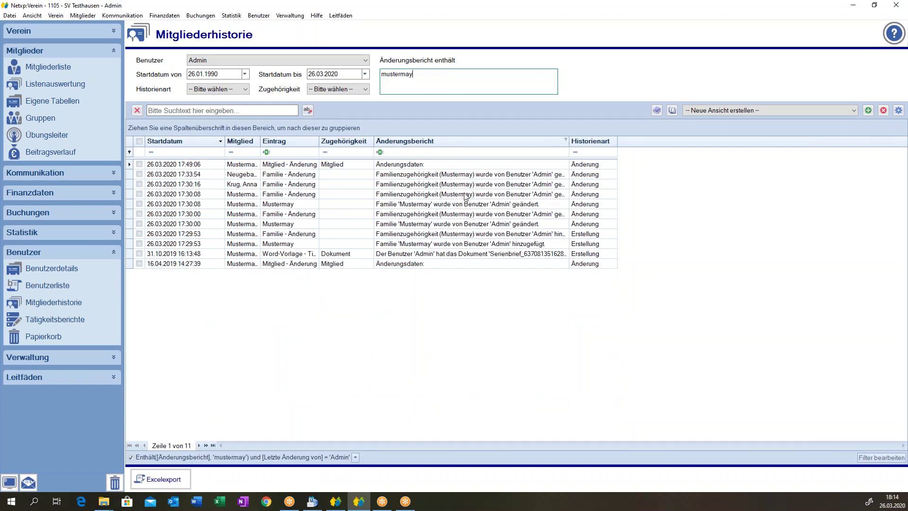
double_click(570, 141)
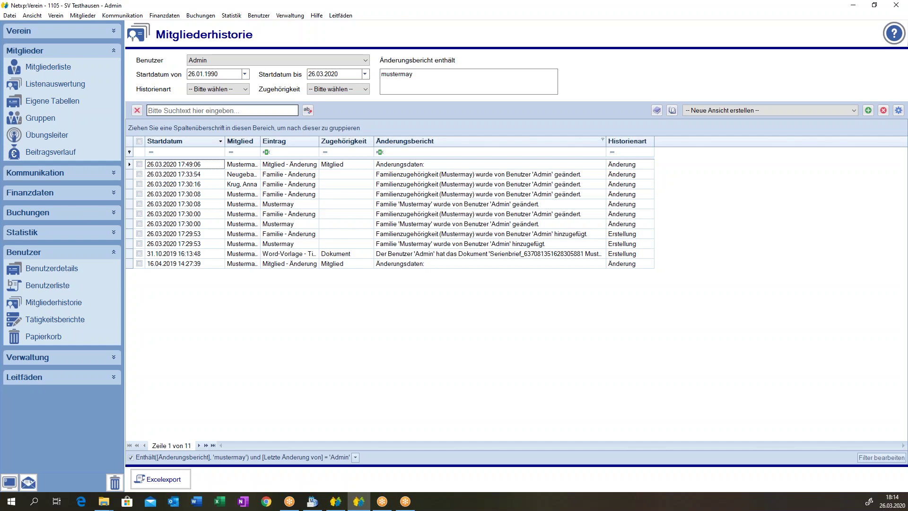
left_click(486, 79)
key("Delete")
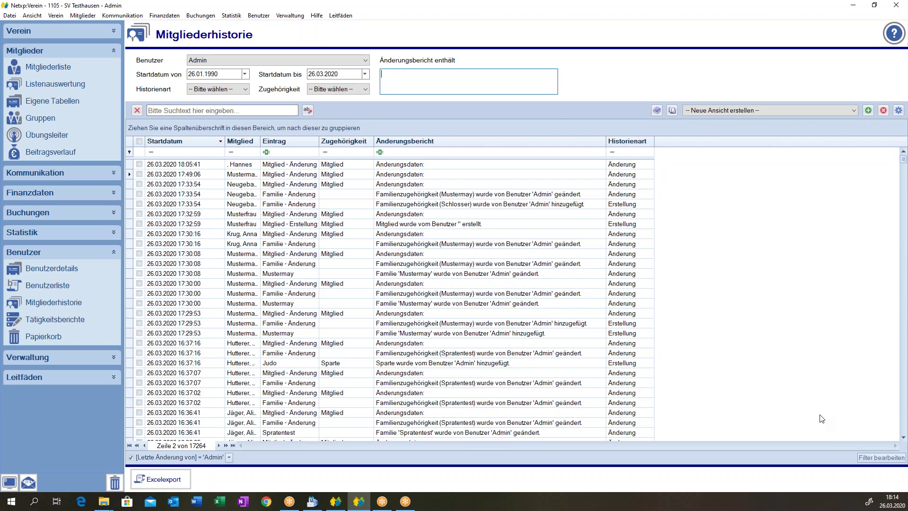
Move the Startdatum column to the far right, after Historienart.
left_click(519, 333)
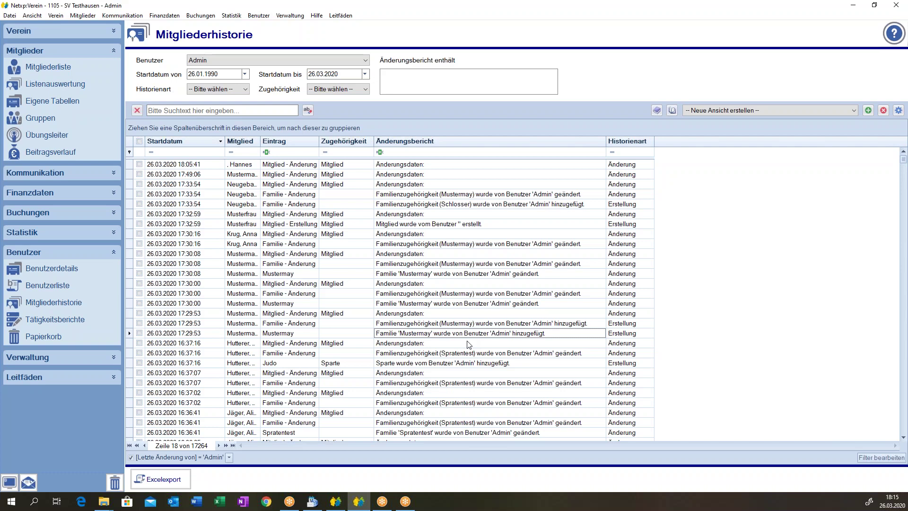
left_click(896, 112)
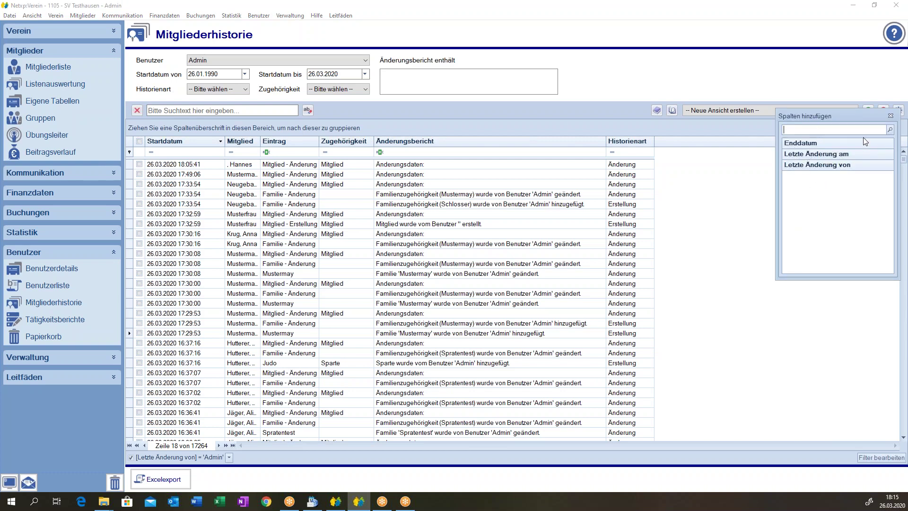
left_click(892, 116)
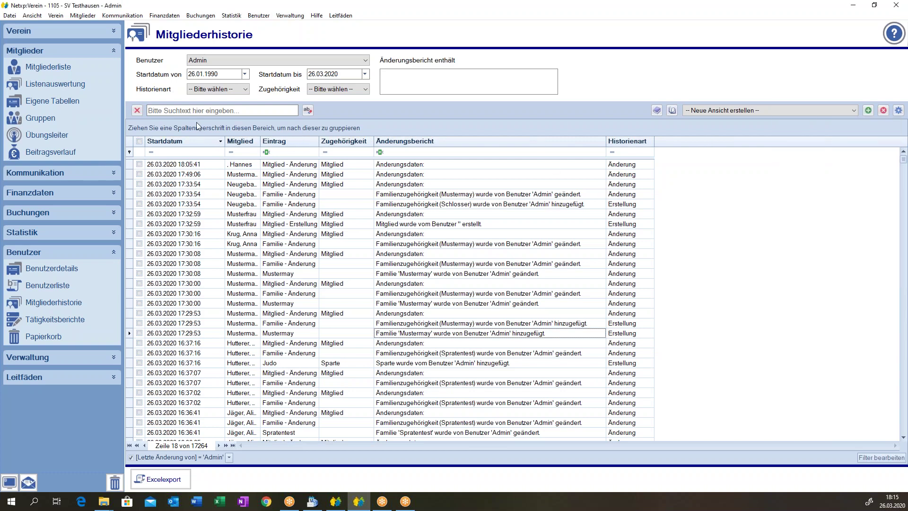
left_click_drag(161, 141, 639, 150)
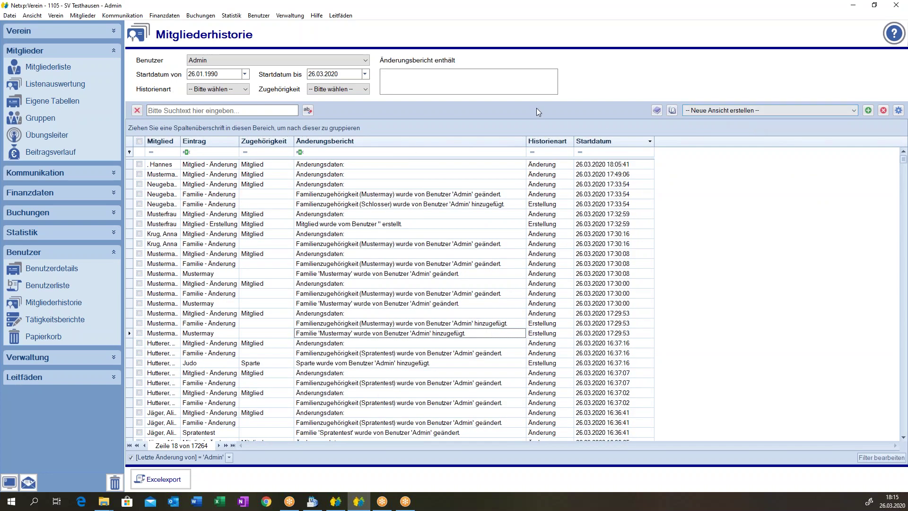